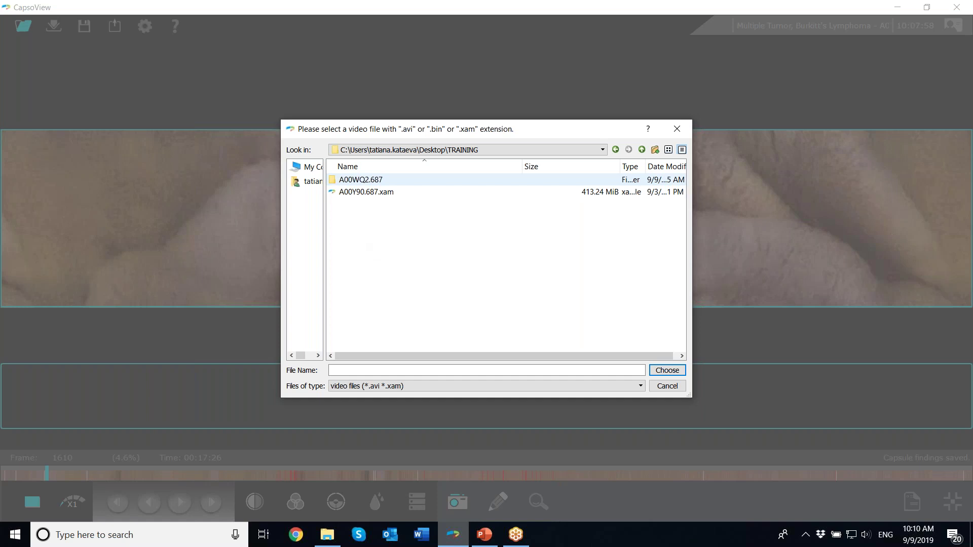
Look into the SUPPLEMENT folder inside A00WQ2.687 and open the video A00WQ2.687.avi from its parent folder.
double_click(360, 179)
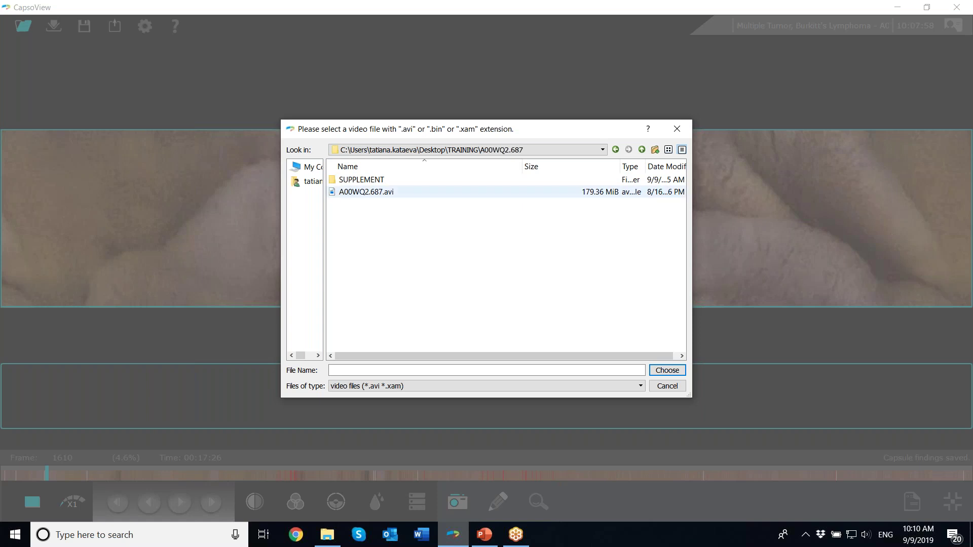
double_click(362, 180)
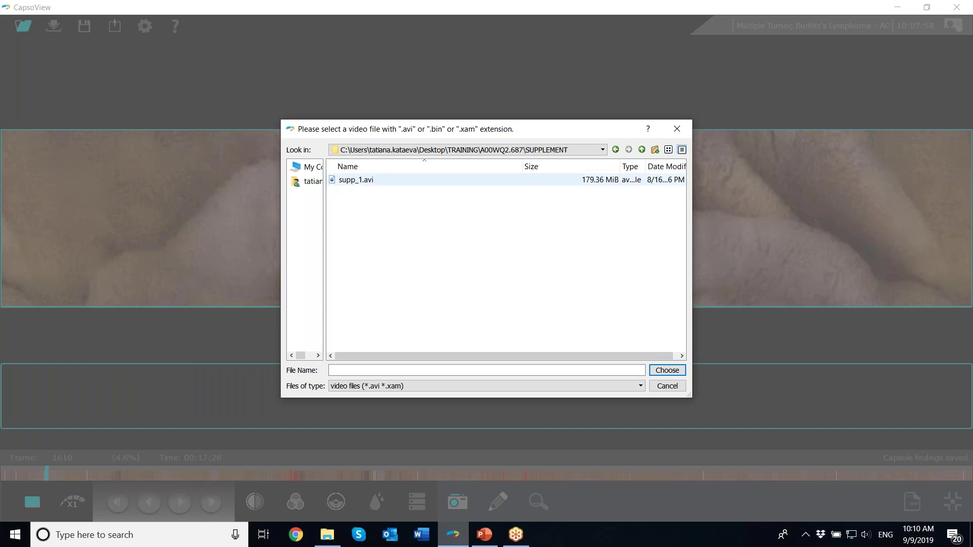
left_click(641, 150)
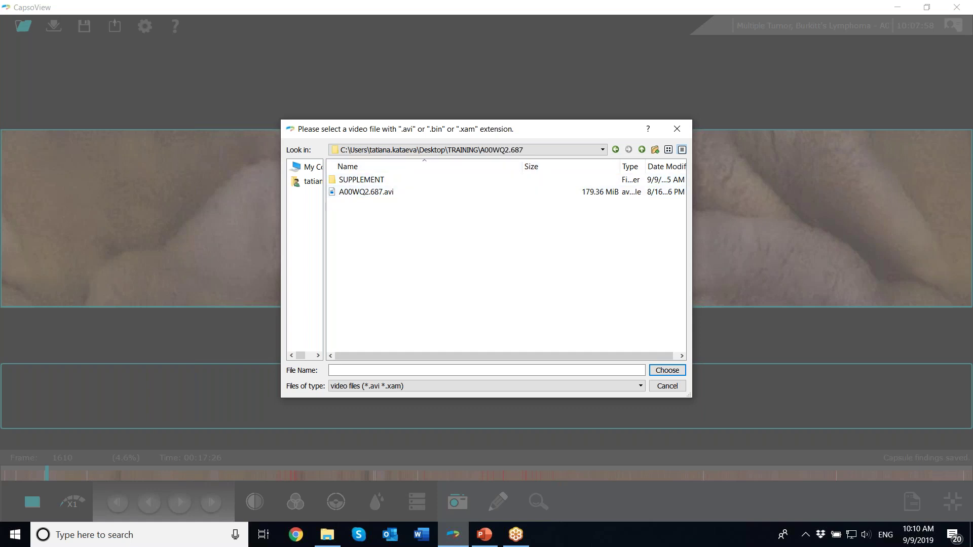
left_click(642, 149)
double_click(361, 180)
double_click(366, 192)
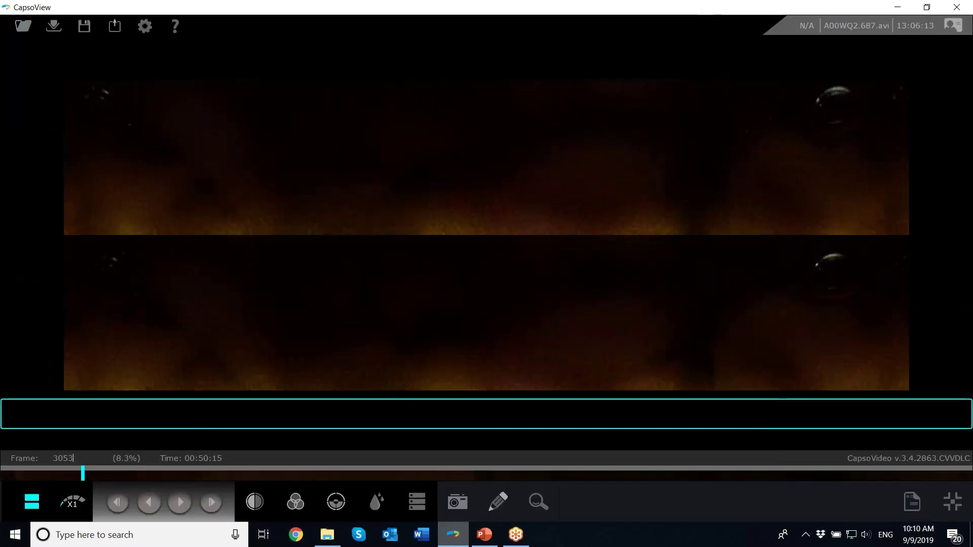
Browse the Desktop folders and open the "Multiple Tumor, Burkitt's Lymphoma" capsule video.
left_click(23, 25)
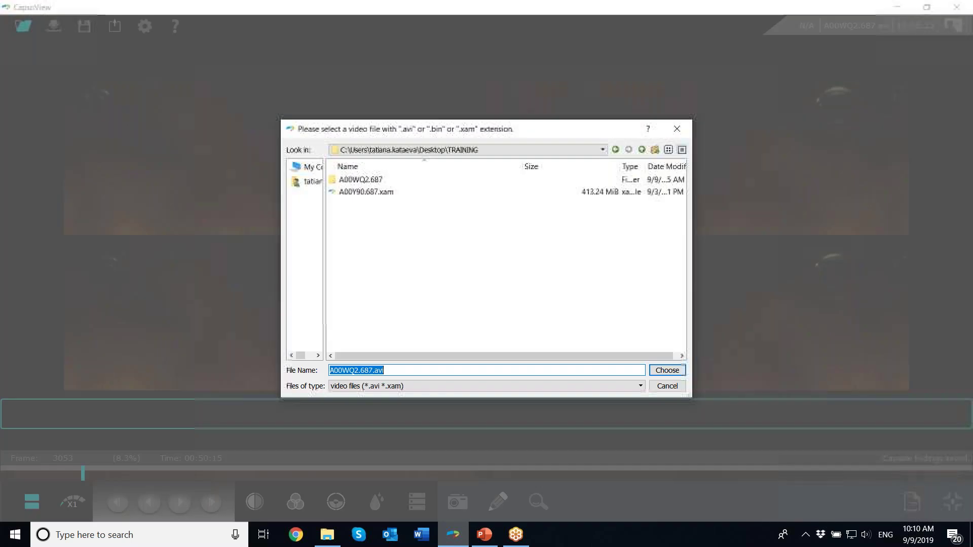
left_click(641, 149)
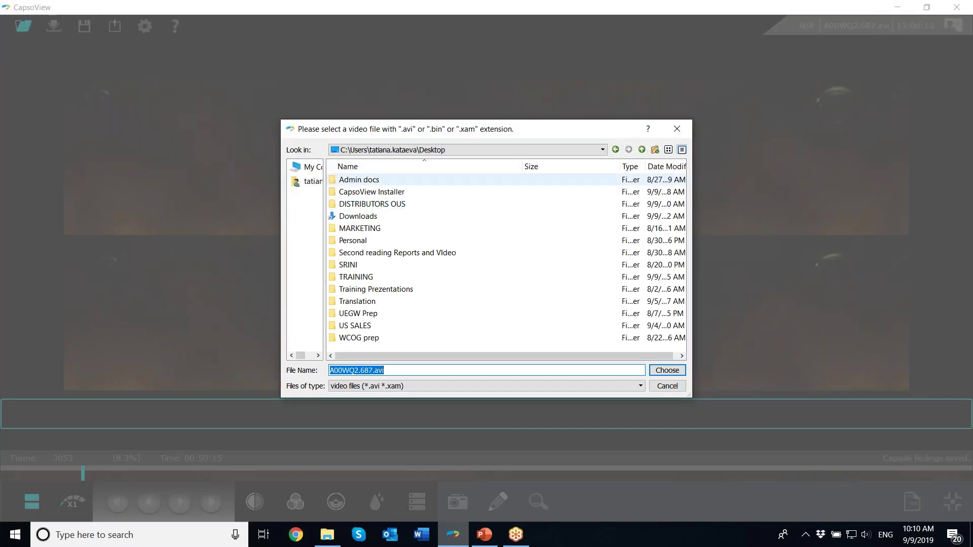
left_click(374, 289)
double_click(361, 301)
scroll(360, 302, "down", 3)
double_click(385, 338)
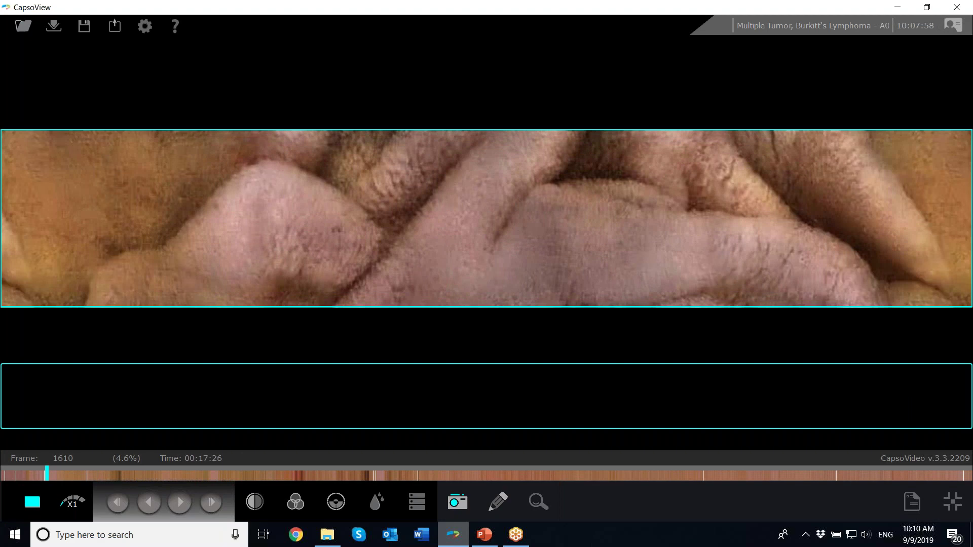
left_click(32, 501)
left_click(73, 504)
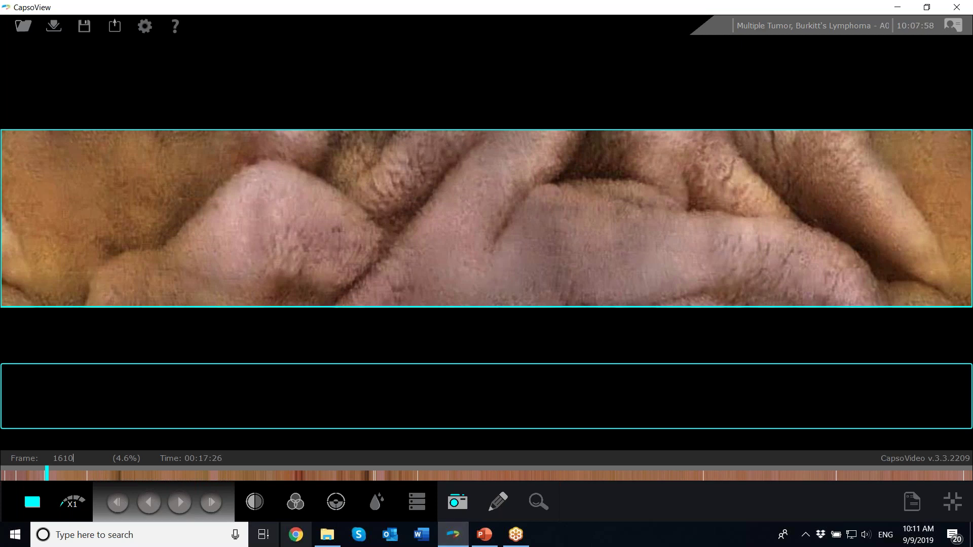
left_click(32, 502)
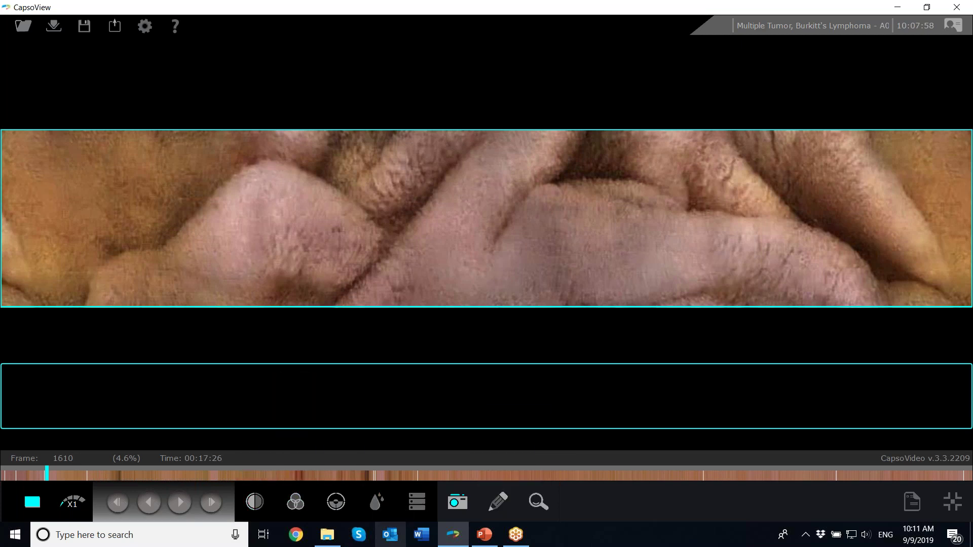
Play the video, jump back to frame 1128 on the timeline, and pause it.
left_click(179, 502)
left_click(458, 502)
left_click(179, 502)
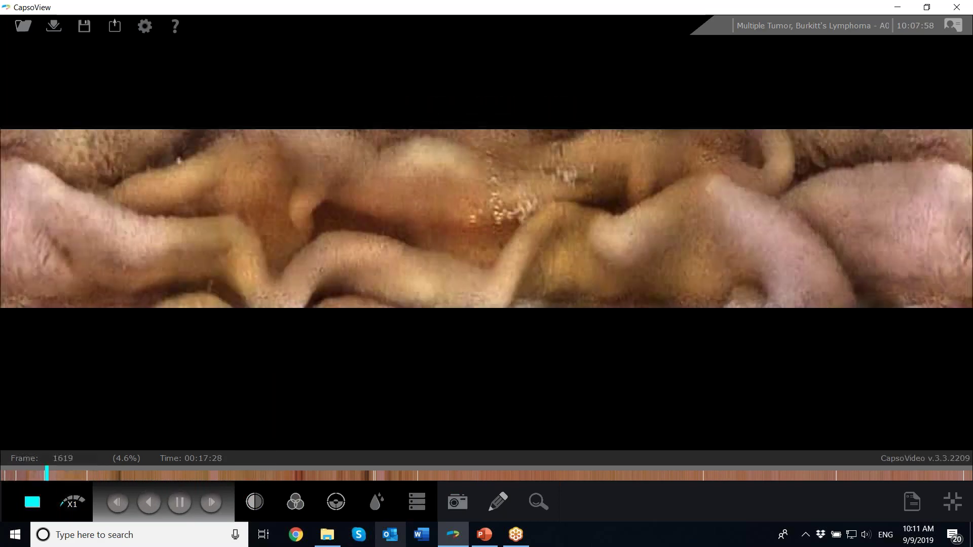
left_click(33, 475)
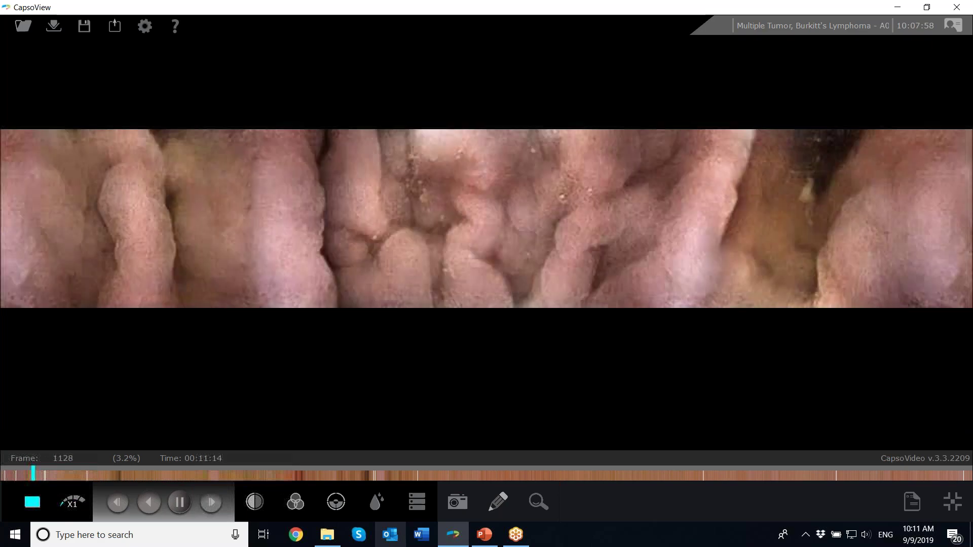
left_click(180, 502)
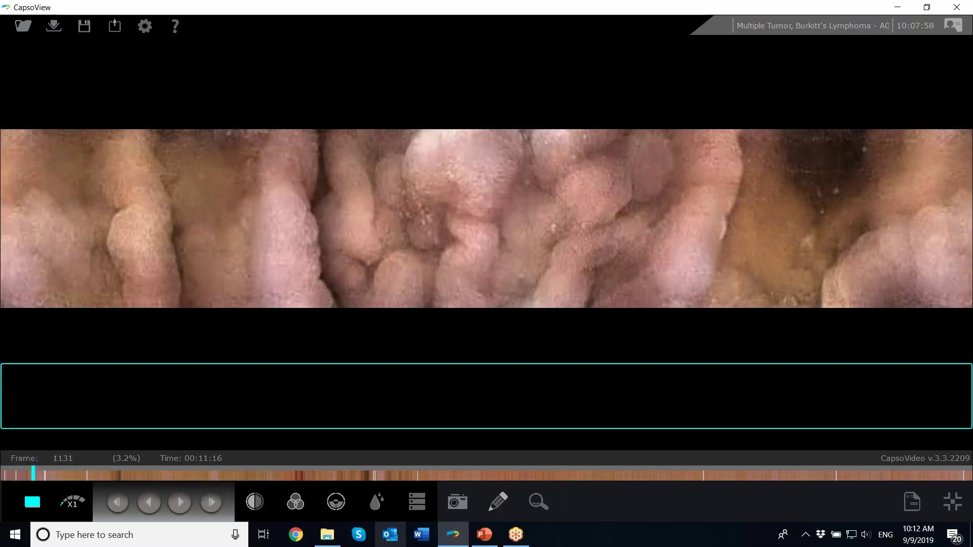
Leave the expanded view to show the procedure details and image list, and mark frame 140 as the first gastric image.
left_click(953, 502)
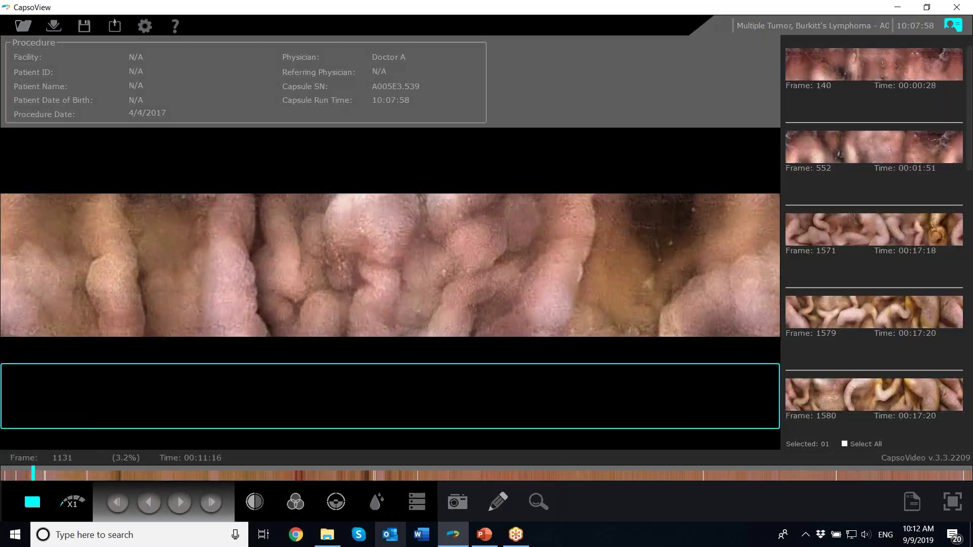
mouse_move(851, 114)
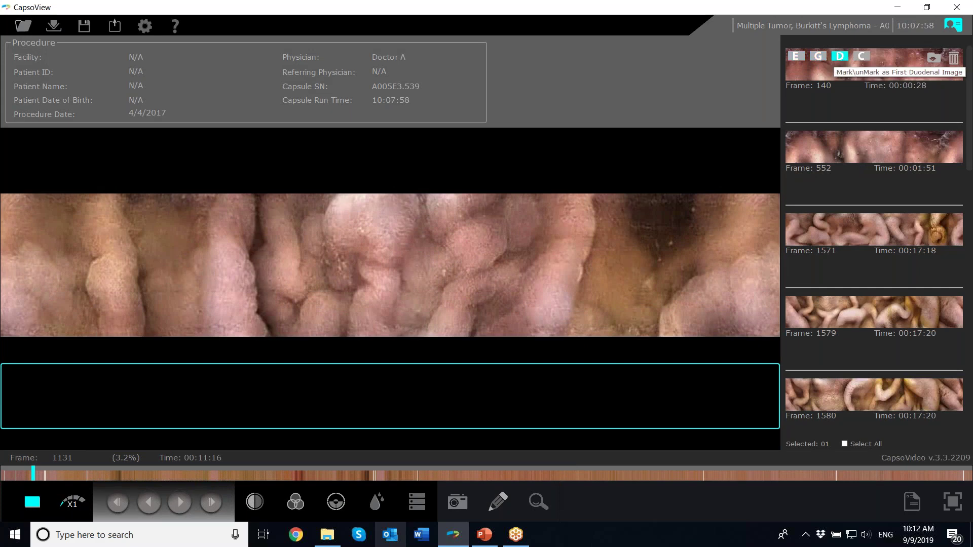
left_click(861, 56)
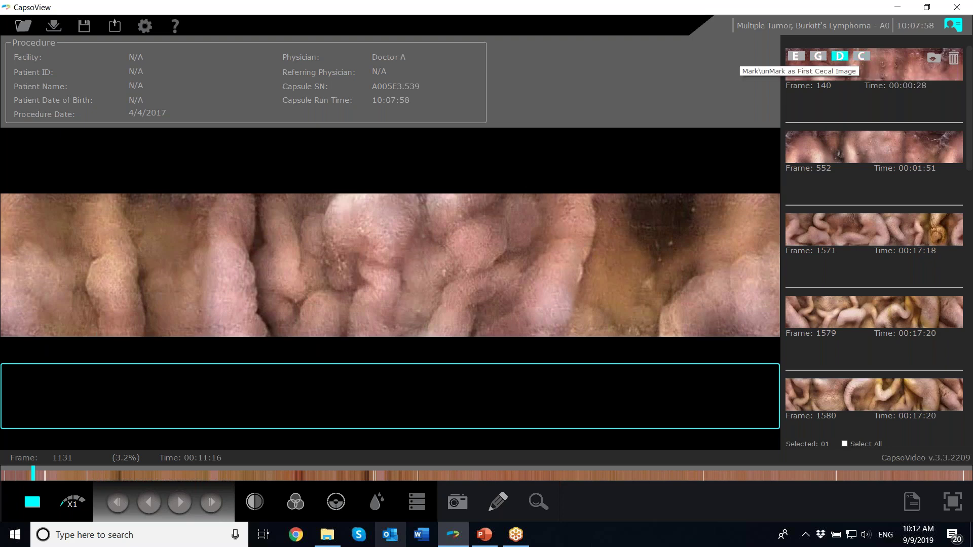
left_click(818, 56)
left_click(817, 55)
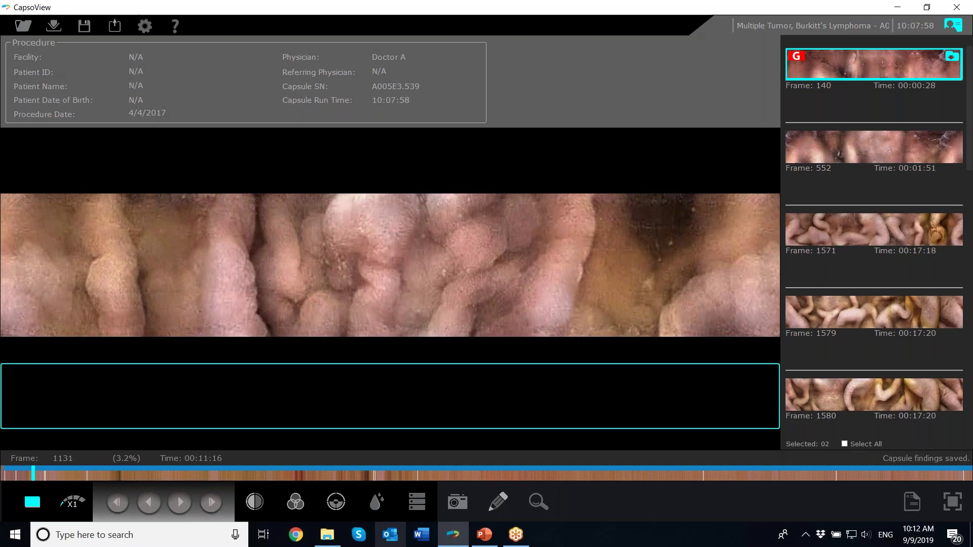
Mark frame 552 as the first duodenal image and frame 1571 as the first cecal image.
left_click(250, 474)
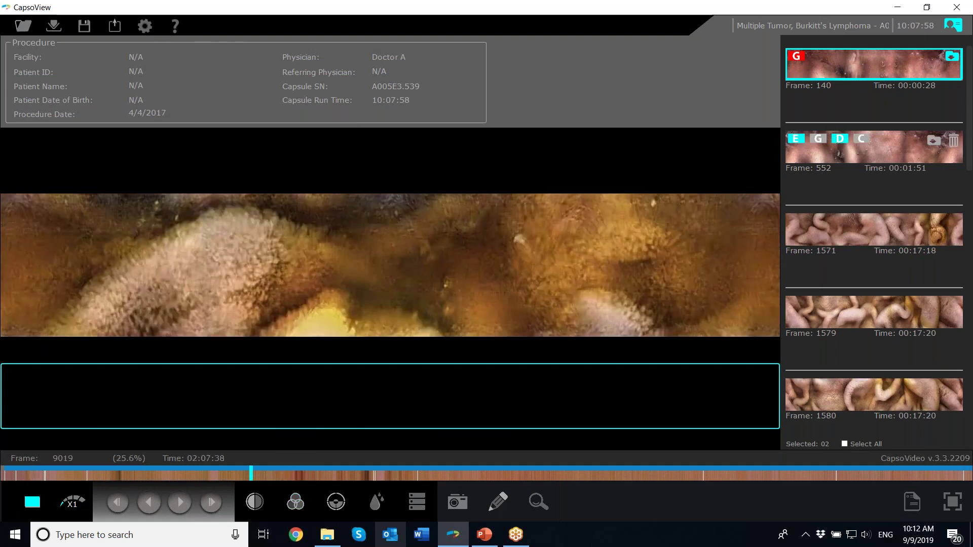
left_click(839, 139)
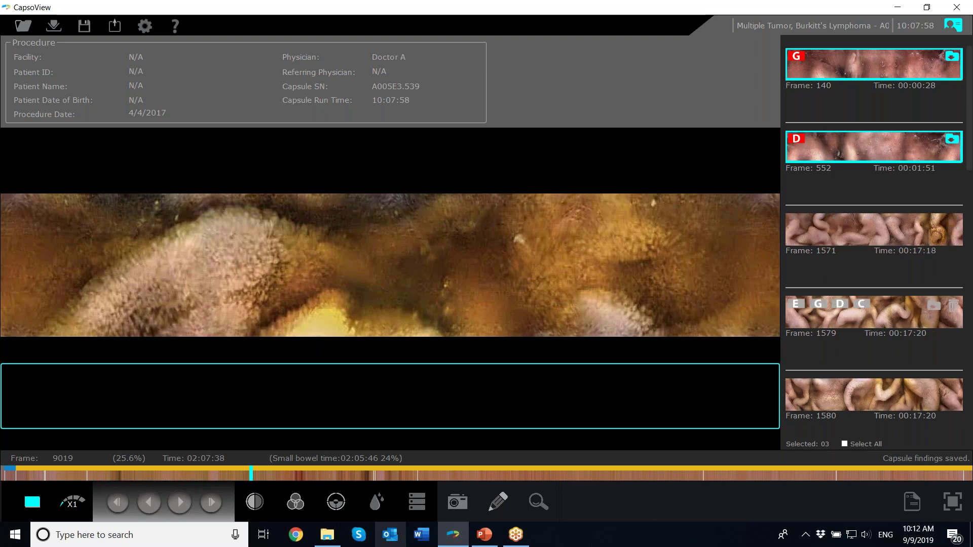
left_click(617, 475)
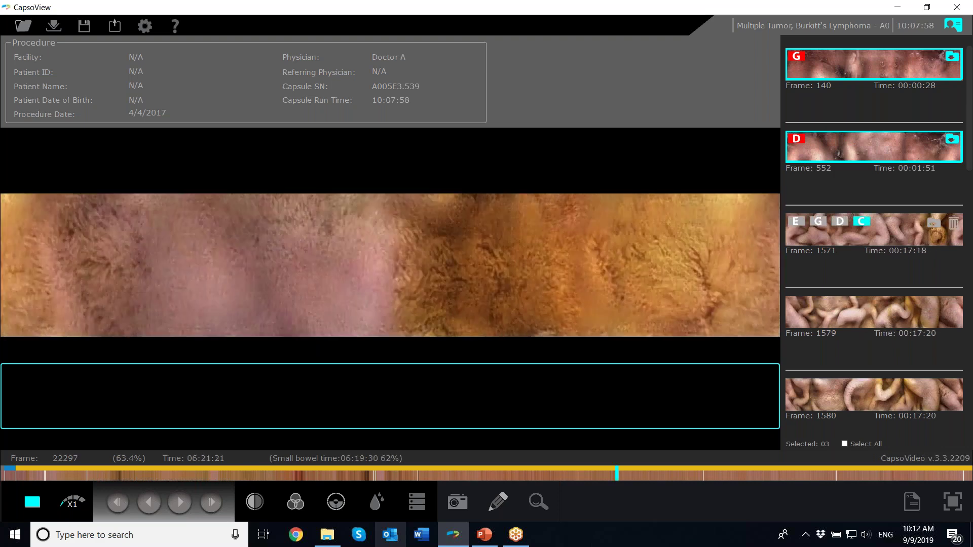
left_click(860, 220)
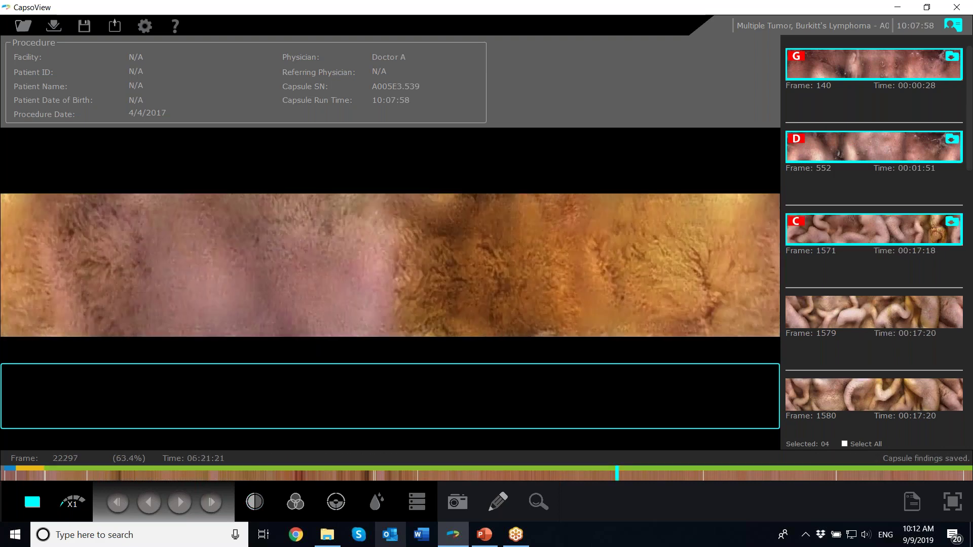
left_click(98, 475)
left_click(228, 475)
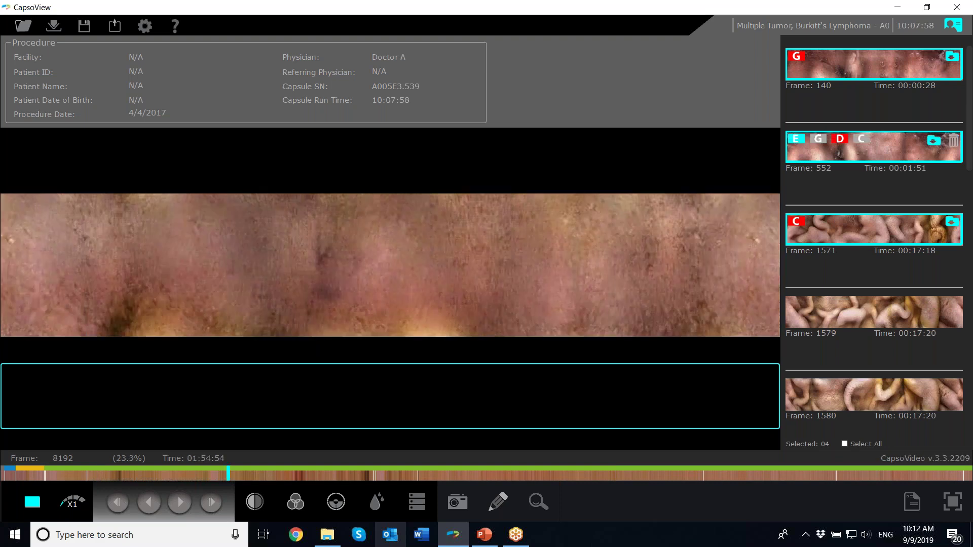
Remove the gastric, duodenal and cecal landmark marks from frames 140, 552 and 1571.
left_click(818, 139)
left_click(796, 138)
left_click(796, 221)
mouse_move(861, 64)
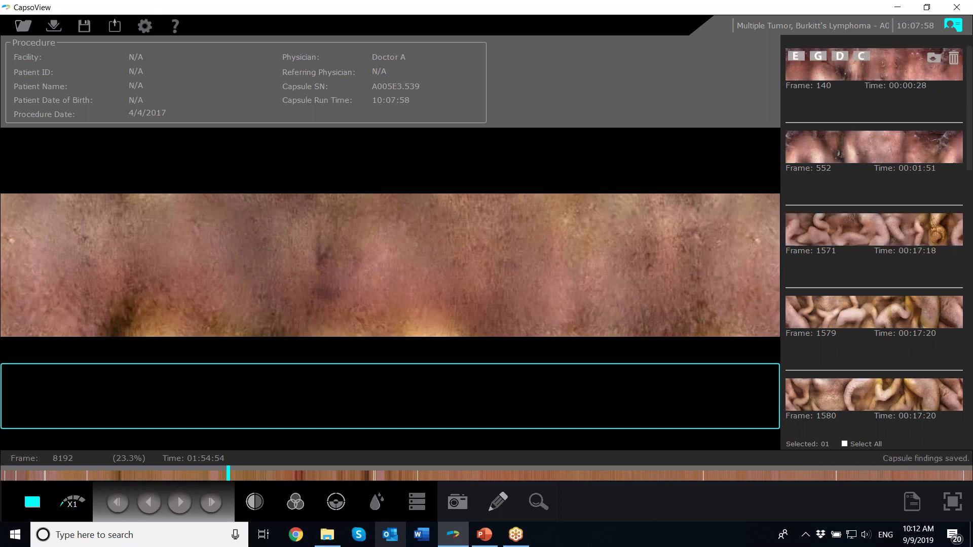
Mark frame 140 as the first esophageal image and move the video position to frame 791.
left_click(796, 56)
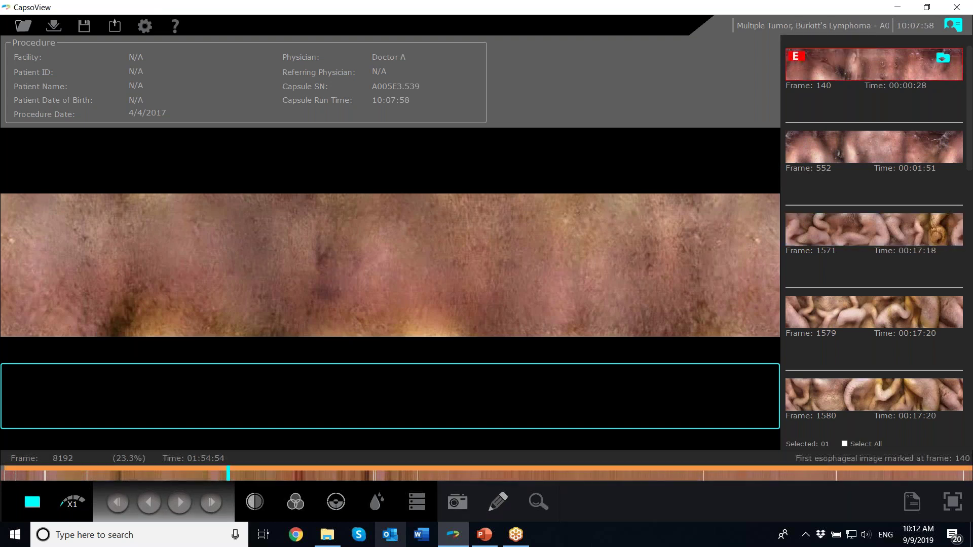
left_click(942, 57)
left_click_drag(228, 474, 24, 474)
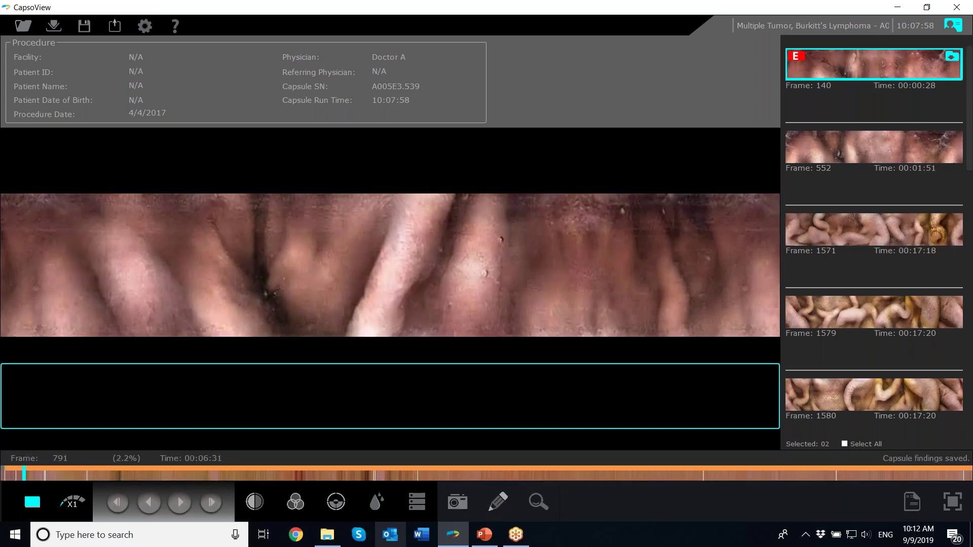
Change frame 140's landmark to first gastric image and add frame 791 to the image list.
left_click(796, 56)
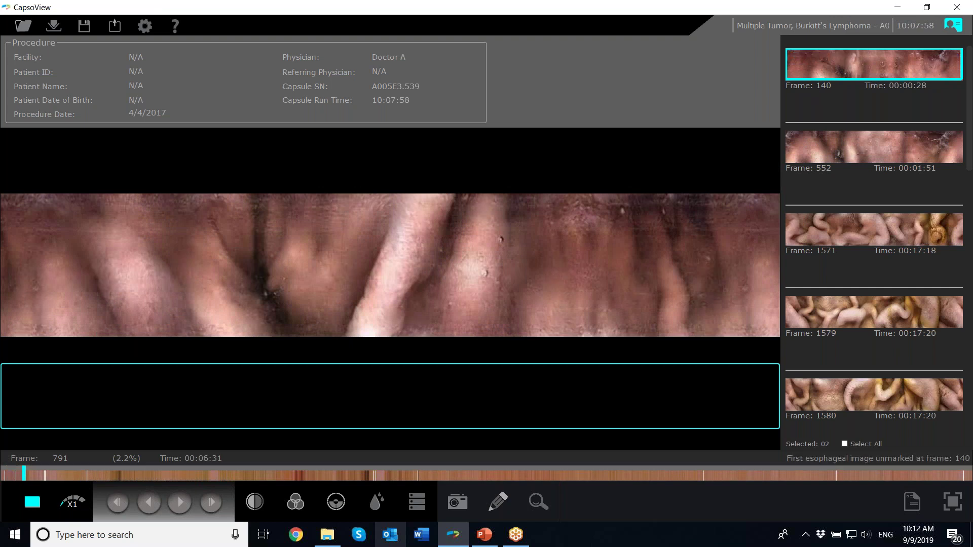
left_click(942, 57)
left_click(457, 502)
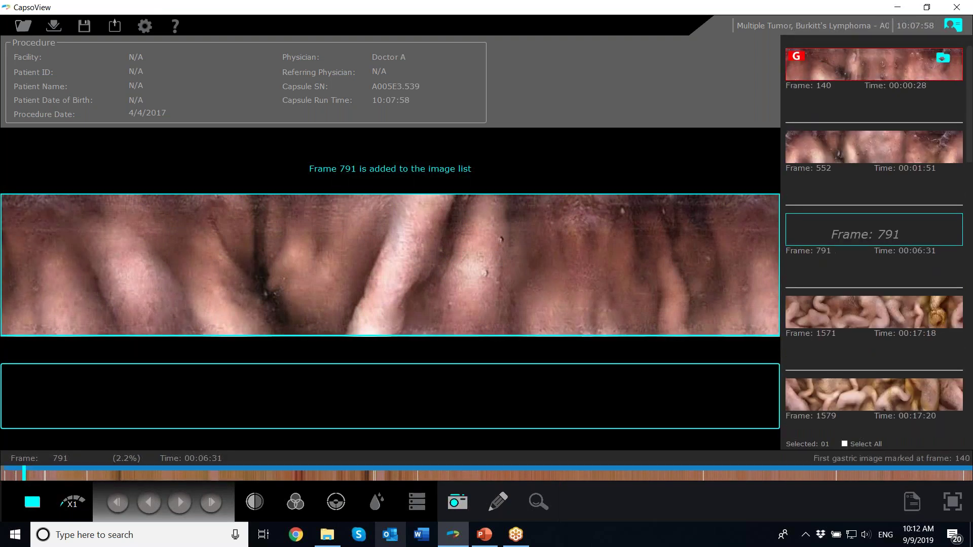
left_click(795, 55)
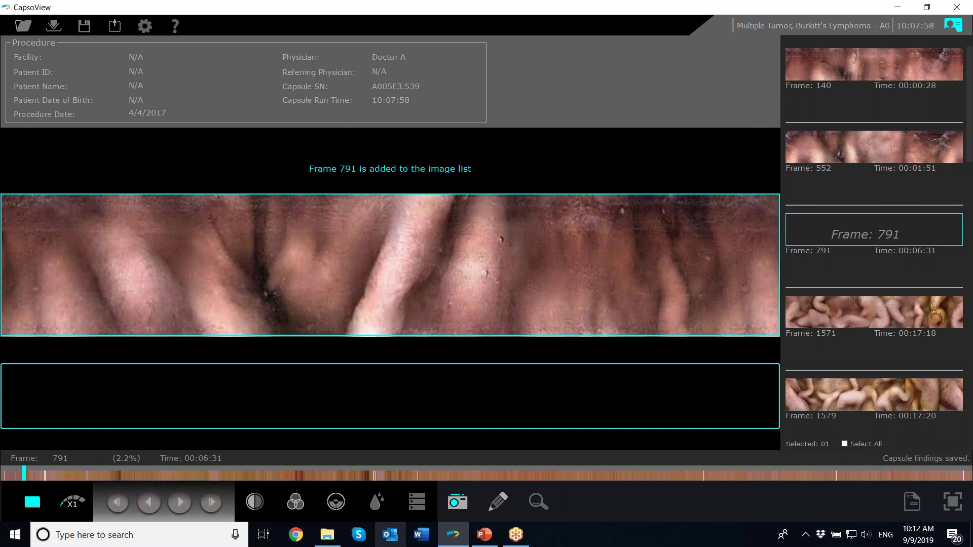
left_click(795, 55)
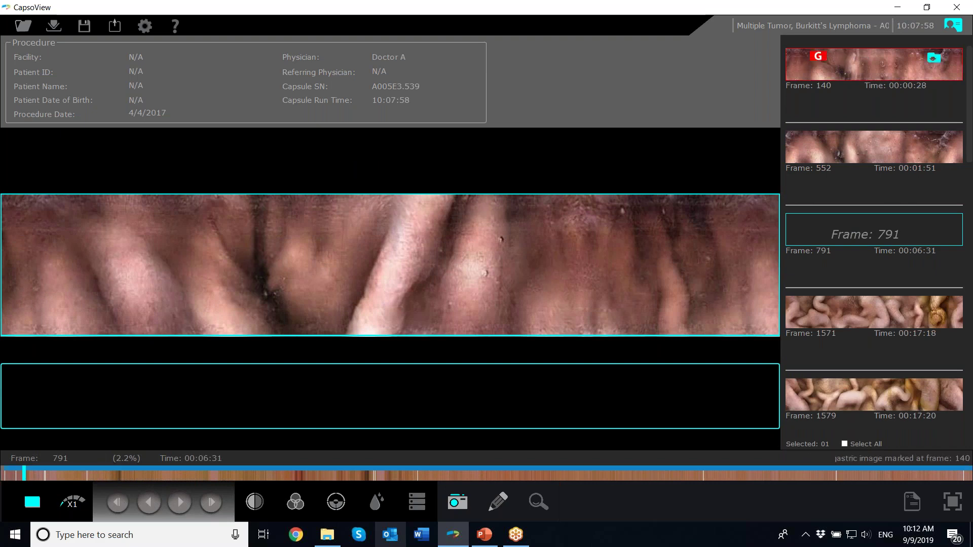
Move the video position to frame 9441 and add that frame to the image list.
left_click(262, 474)
key("space")
left_click(457, 502)
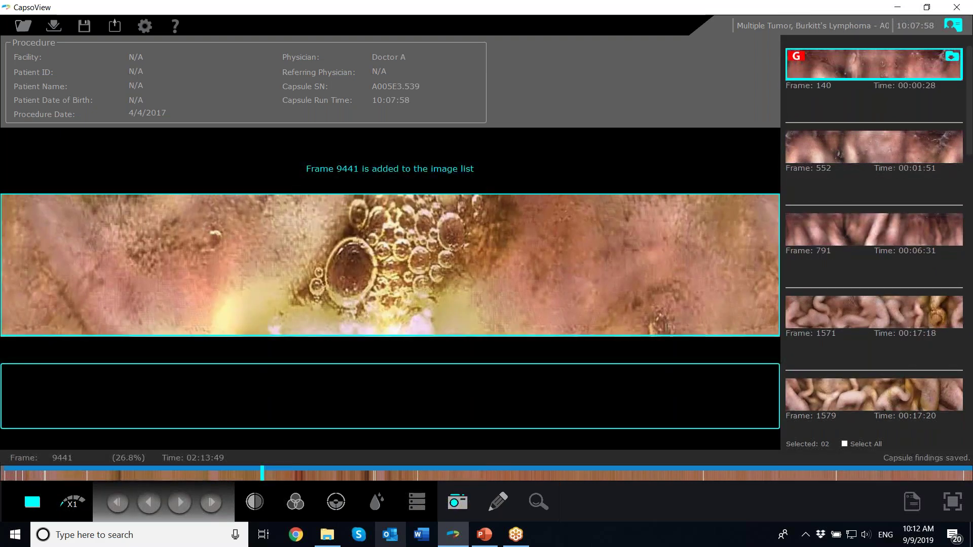
Mark frame 9441 in the image list as the first gastric image, and remove that mark again.
mouse_move(839, 139)
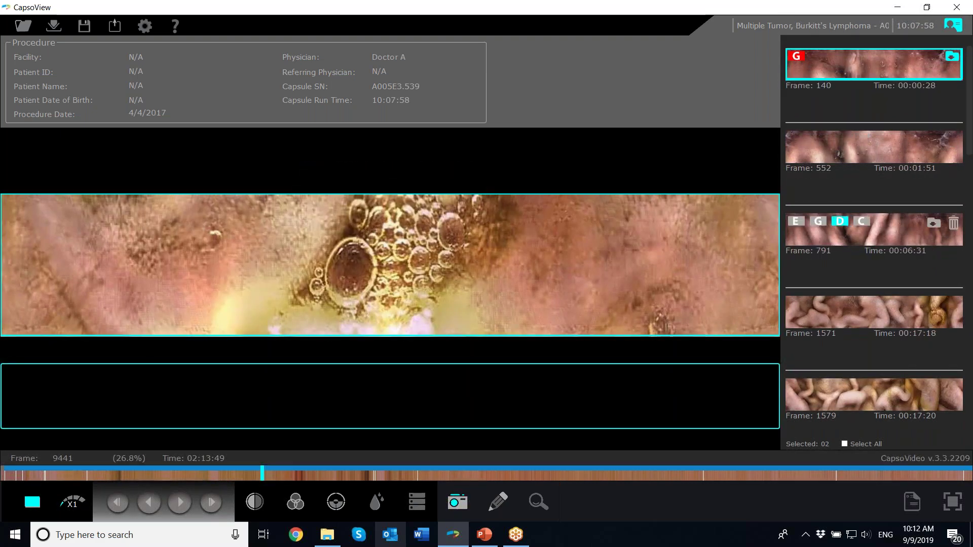
scroll(874, 228, "down", 5)
scroll(874, 291, "down", 3)
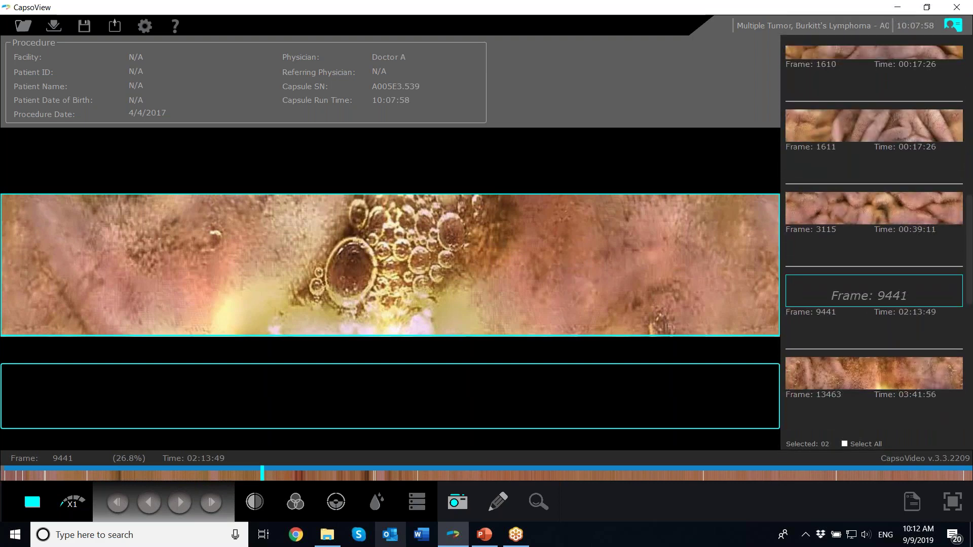
left_click(817, 282)
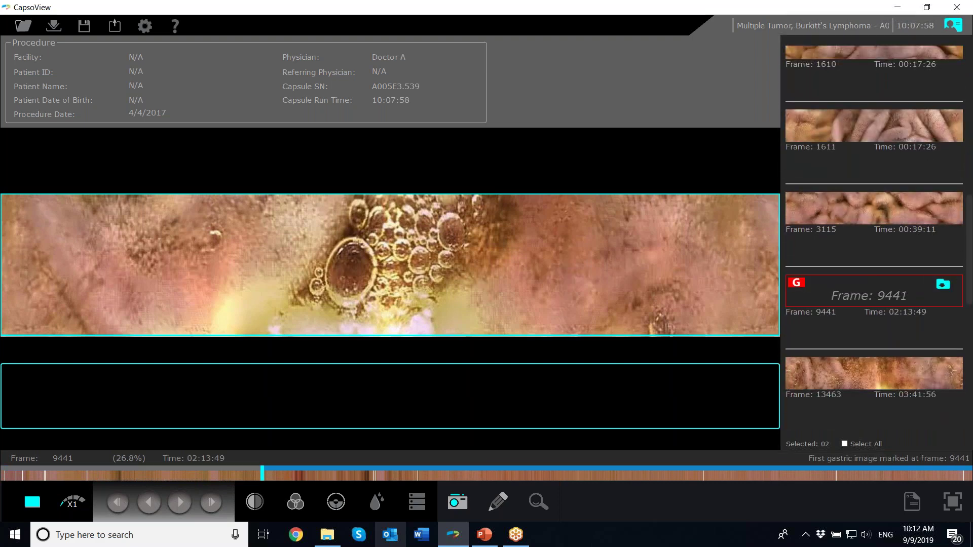
left_click(796, 282)
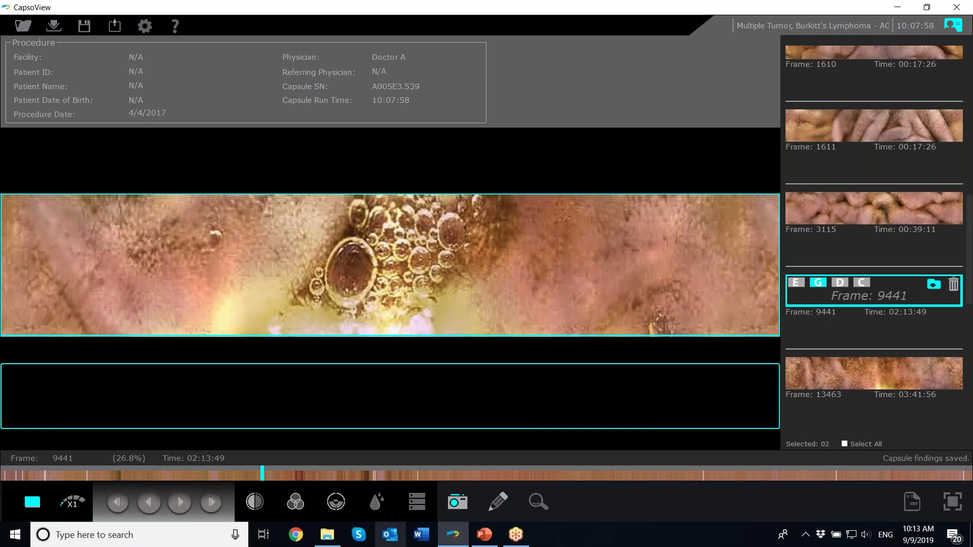
Mark frame 9441 as the first duodenal image and play the video from frame 24942.
left_click(840, 282)
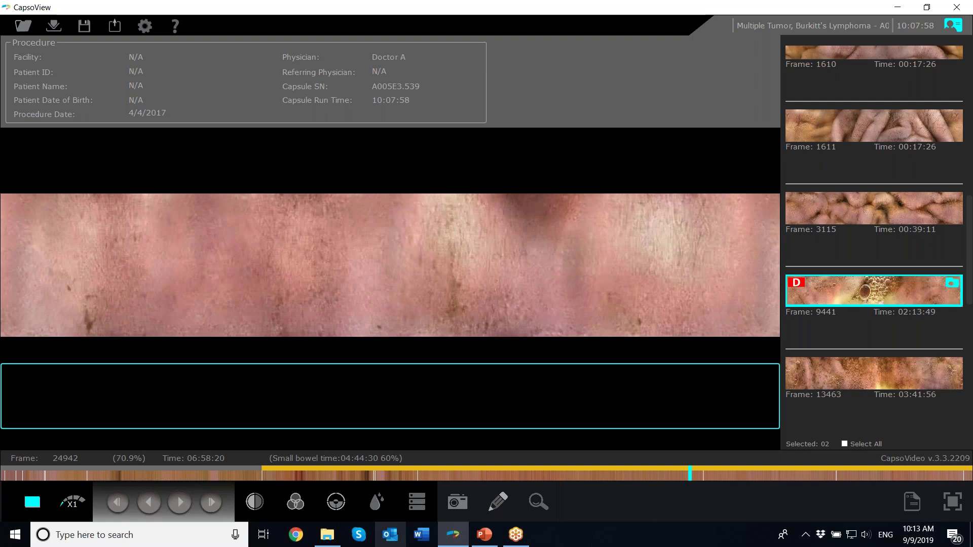
left_click(179, 503)
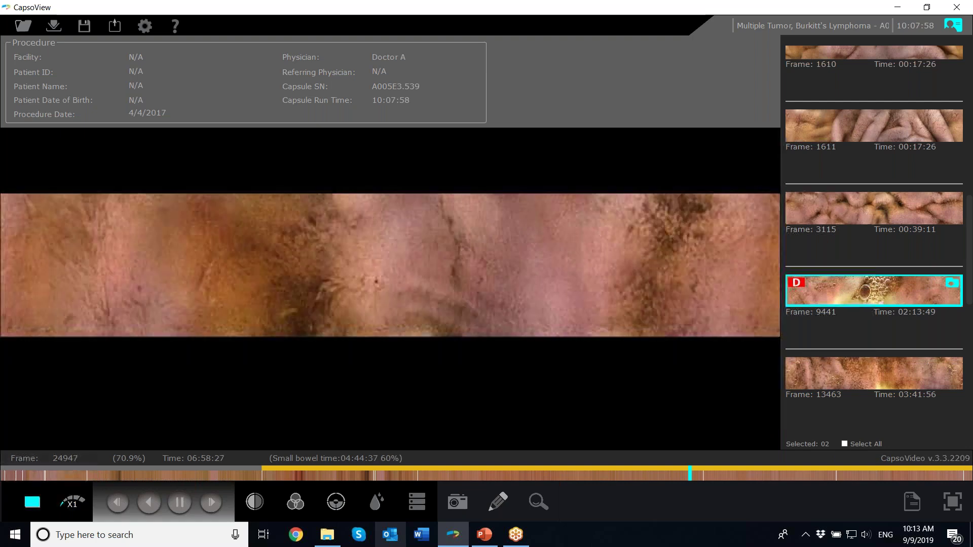
Add frame 24951 to the image list and mark it as the first cecal image.
left_click(457, 501)
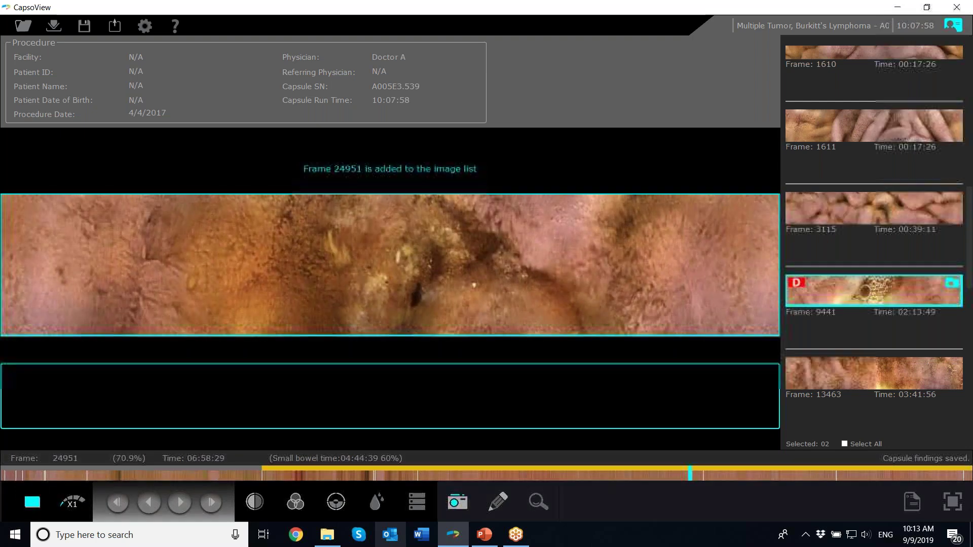
left_click(862, 248)
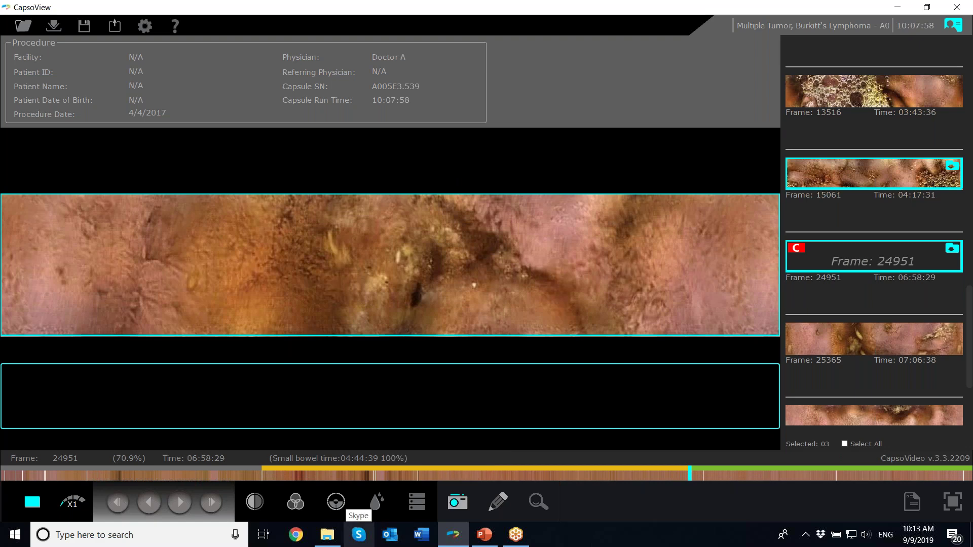
Jump to frame 9662 at the beginning of the small bowel segment and play the video backward and forward from there.
left_click(144, 475)
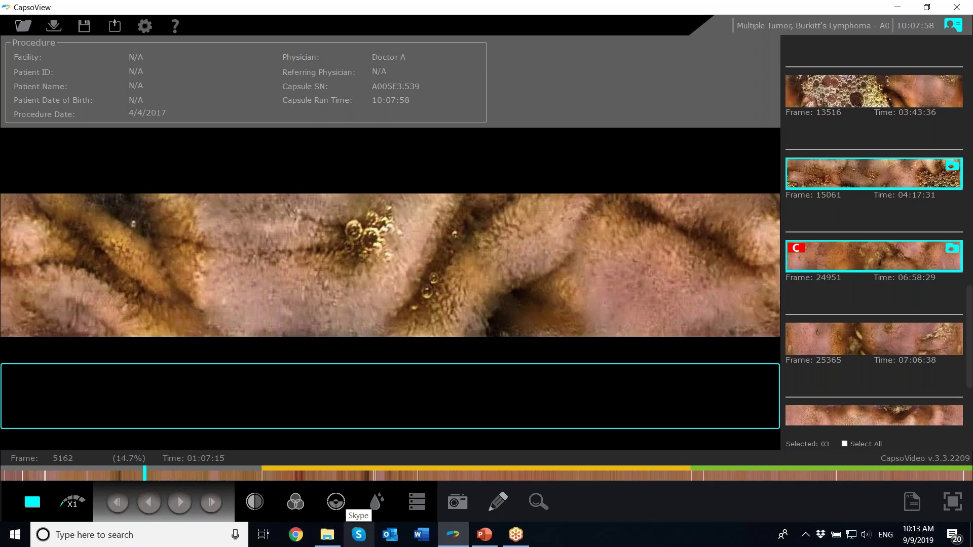
left_click(268, 474)
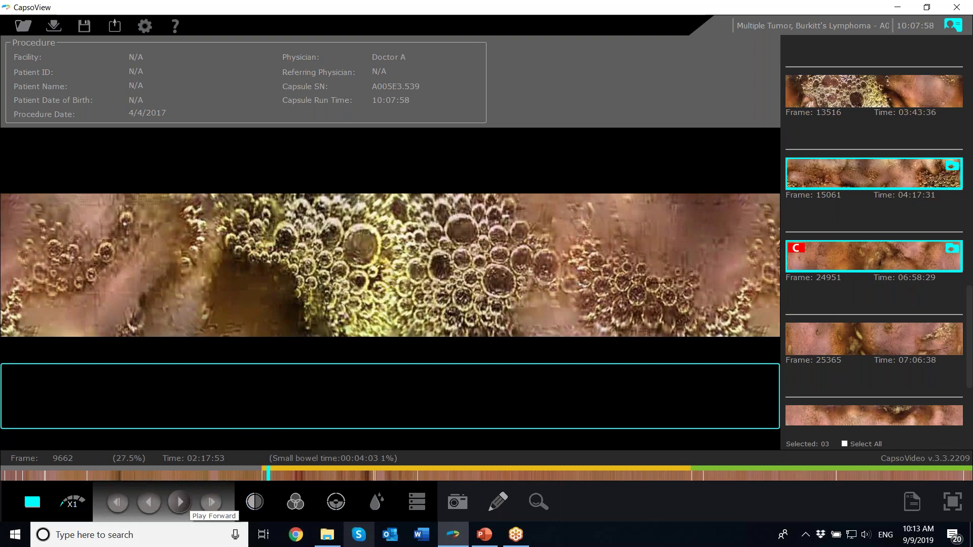
left_click(180, 502)
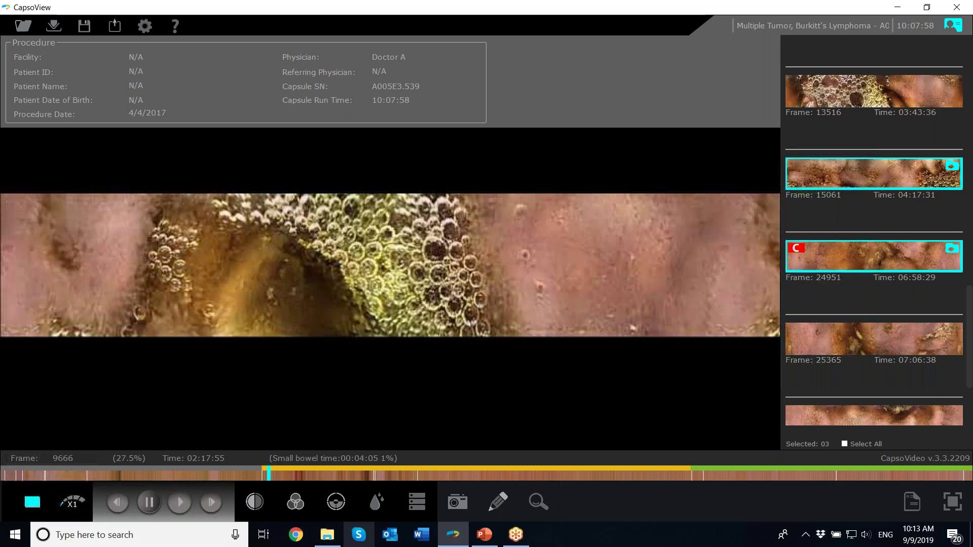
left_click(180, 501)
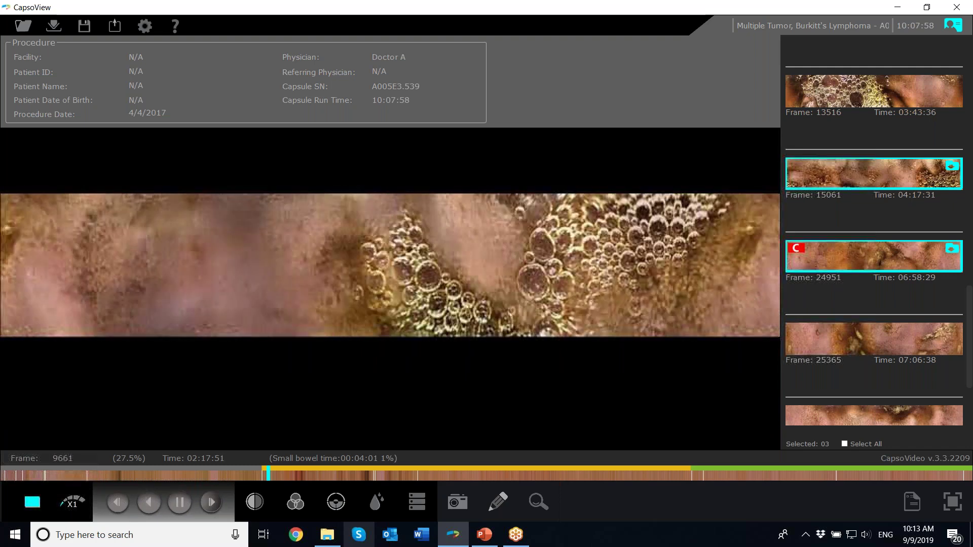
left_click(180, 502)
Step the video forward frame by frame from around frame 9661 to frame 9680.
left_click(212, 502)
left_click(211, 501)
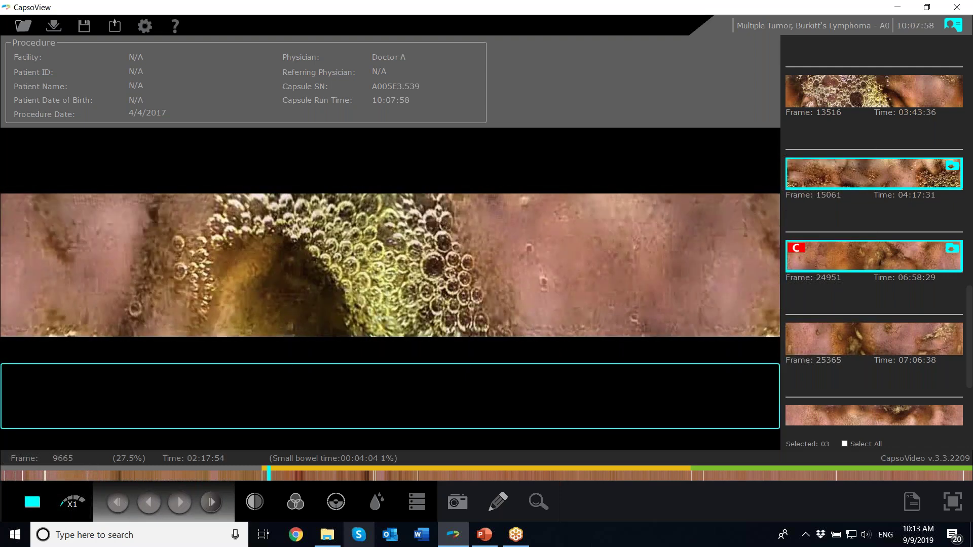
left_click(211, 502)
left_click(211, 501)
left_click(212, 502)
left_click(212, 501)
left_click(211, 502)
left_click(211, 502)
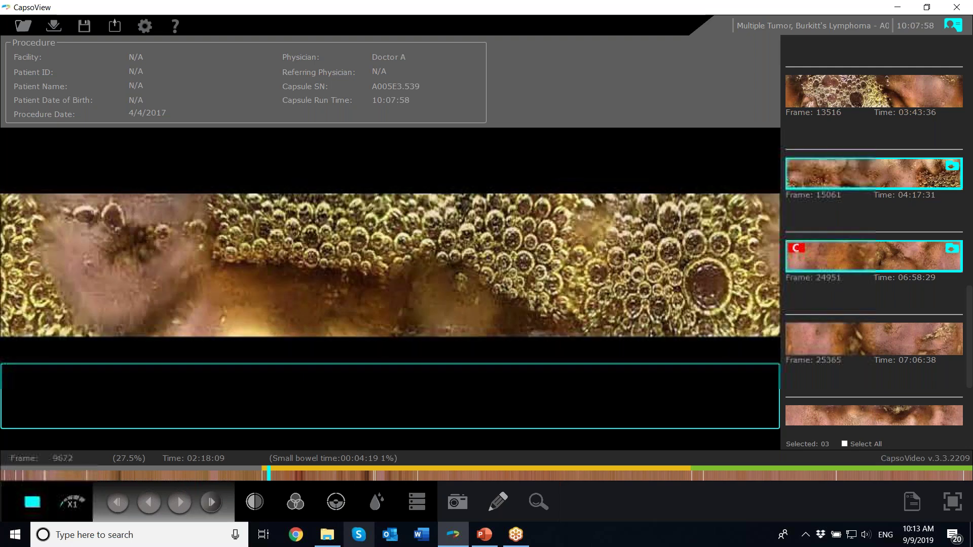
left_click(211, 501)
left_click(211, 502)
left_click(211, 501)
Advance the video to frame 9709 and add that frame to the image list.
scroll(390, 265, "down", 7)
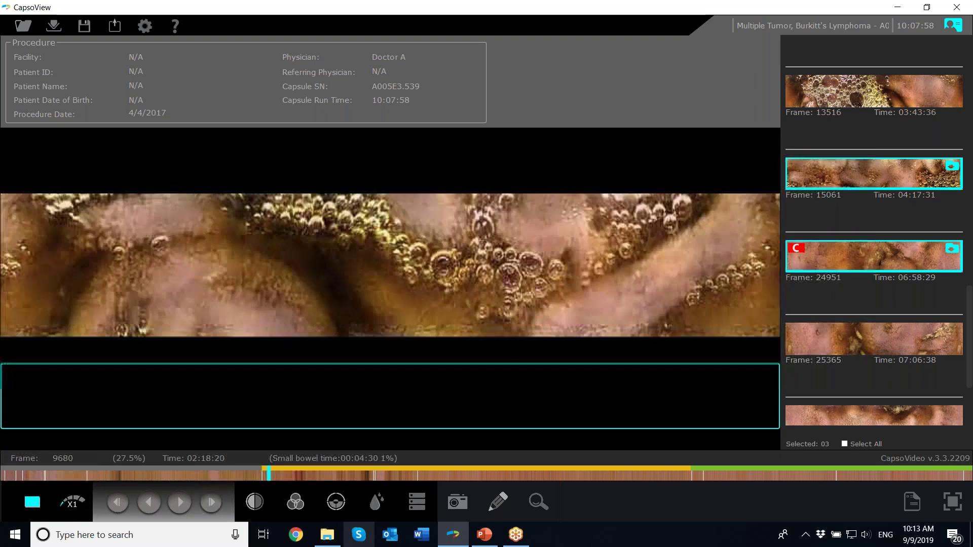
scroll(390, 265, "up", 5)
scroll(390, 265, "down", 20)
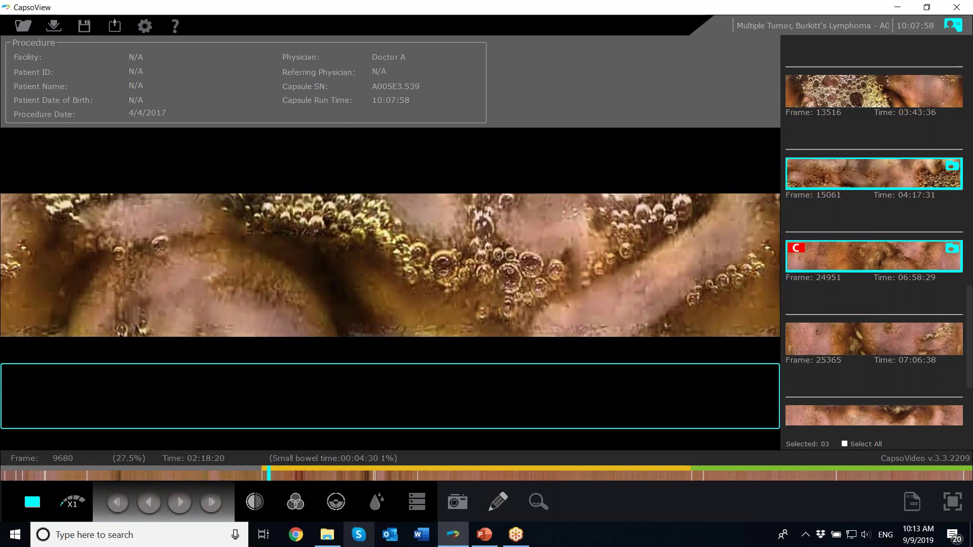
scroll(390, 265, "down", 11)
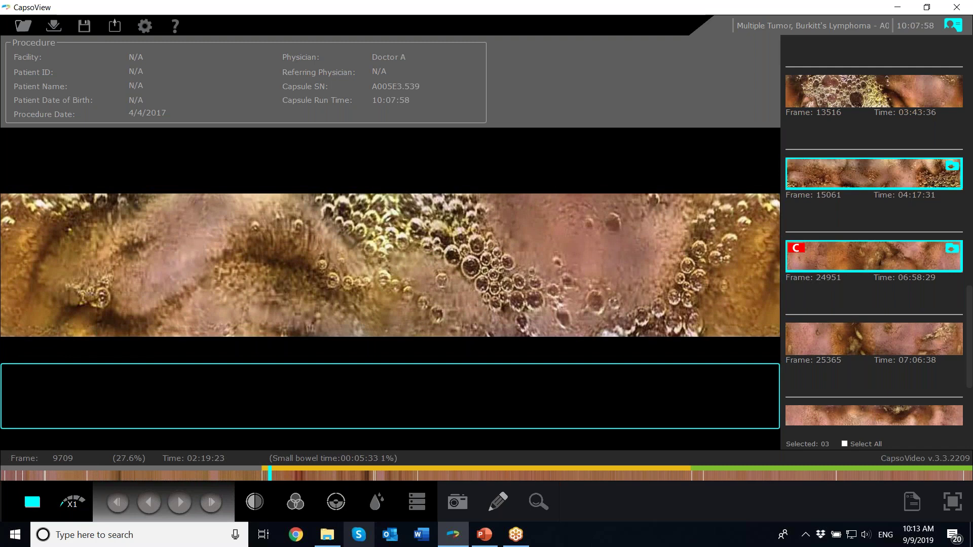
left_click(498, 502)
left_click(457, 501)
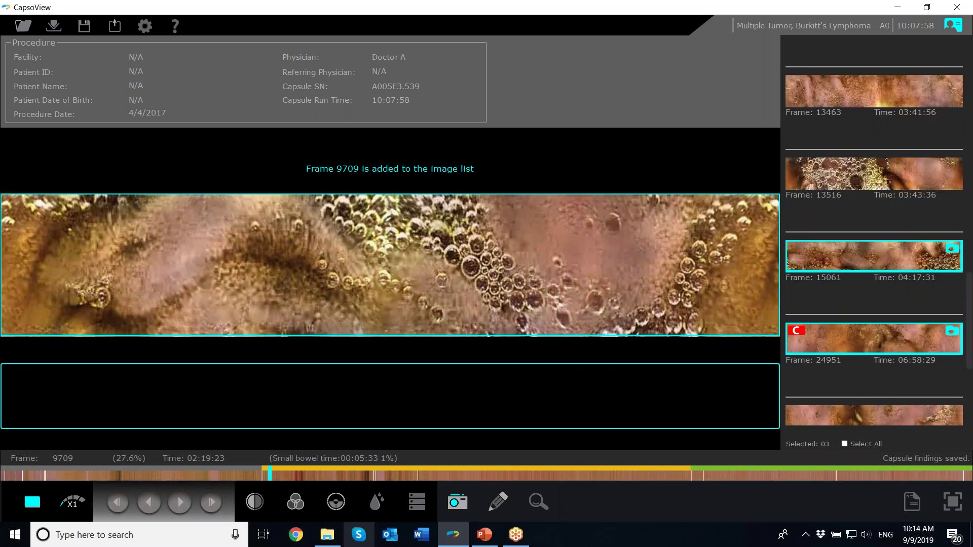
Locate frame 9709 in the image list and annotate it with the comment "hjgjgfgf".
scroll(874, 236, "down", 3)
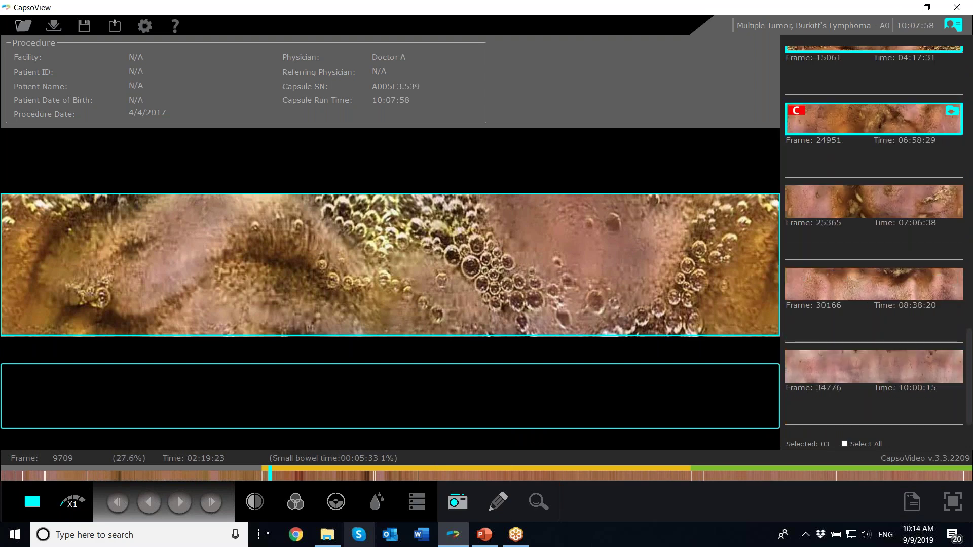
scroll(874, 236, "up", 5)
mouse_move(874, 243)
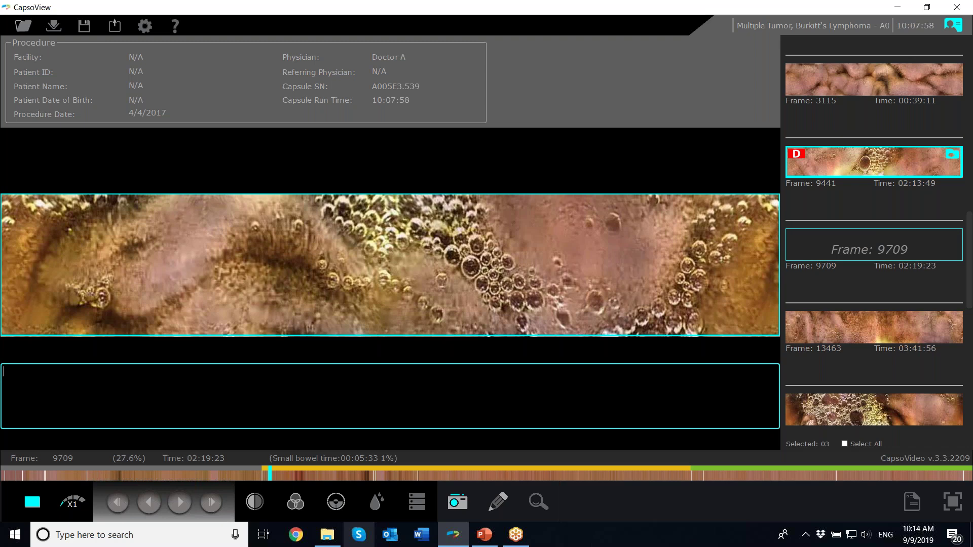
type("hjgjgfgf")
Replace the annotation of frame 9709 with "hfhfhhf".
double_click(811, 280)
left_click(808, 276)
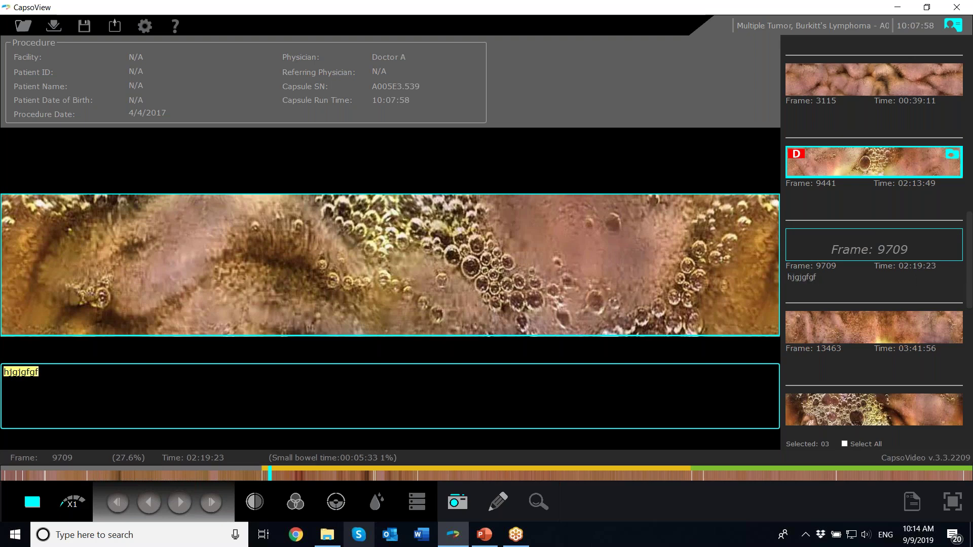
key("BackSpace")
key("BackSpace")
key("BackSpace")
key("BackSpace")
key("BackSpace")
key("BackSpace")
key("BackSpace")
key("BackSpace")
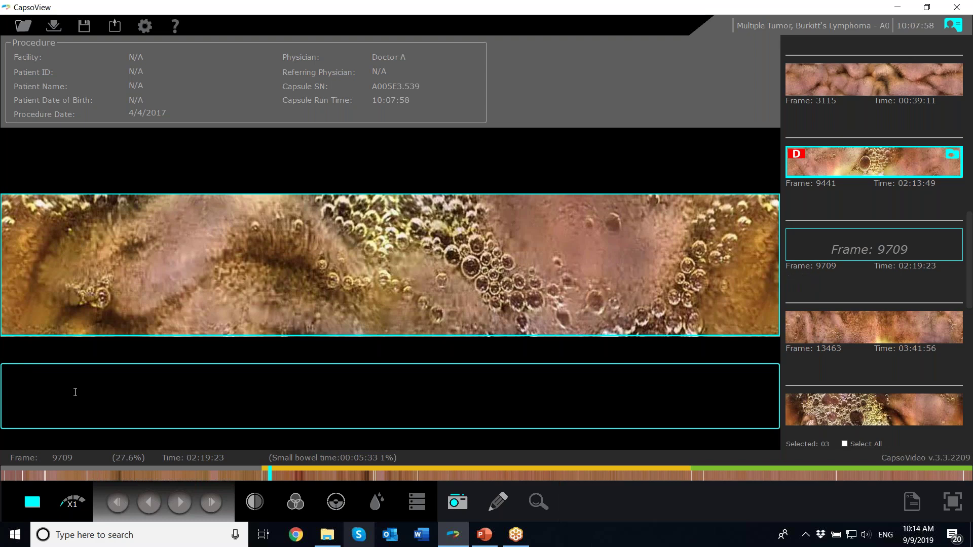
type("hfhfhhf")
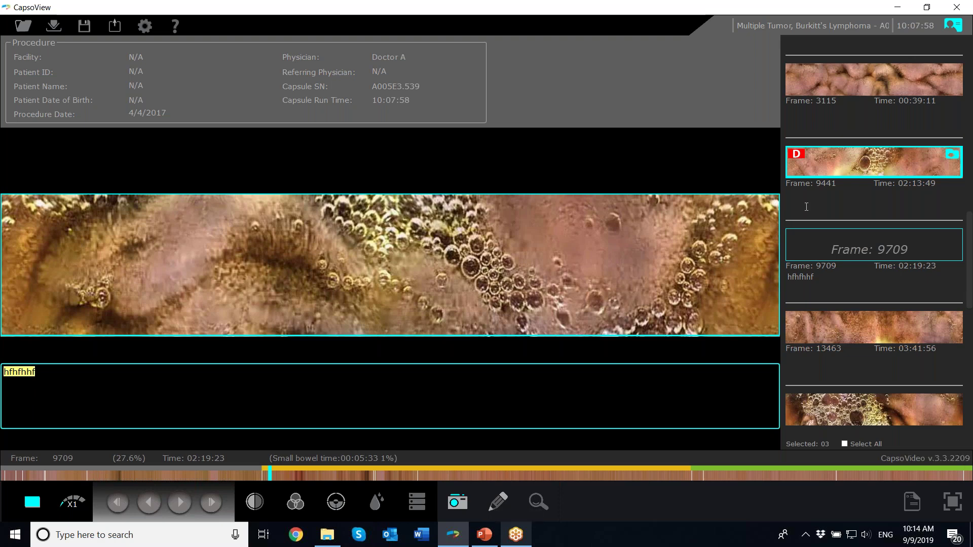
Include frames 13463, 1611 and 1580 from the image list in the report.
mouse_move(871, 162)
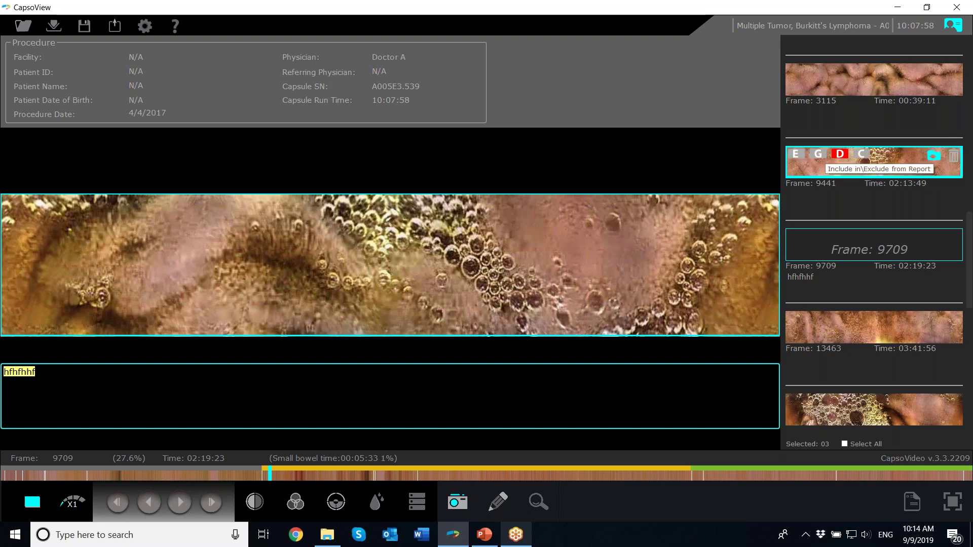
left_click(934, 324)
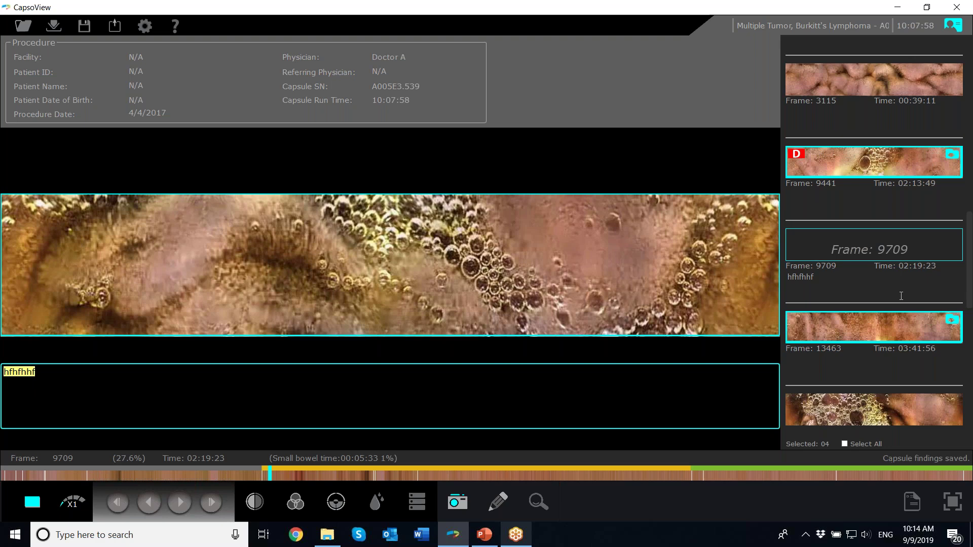
scroll(892, 197, "up", 2)
left_click(933, 172)
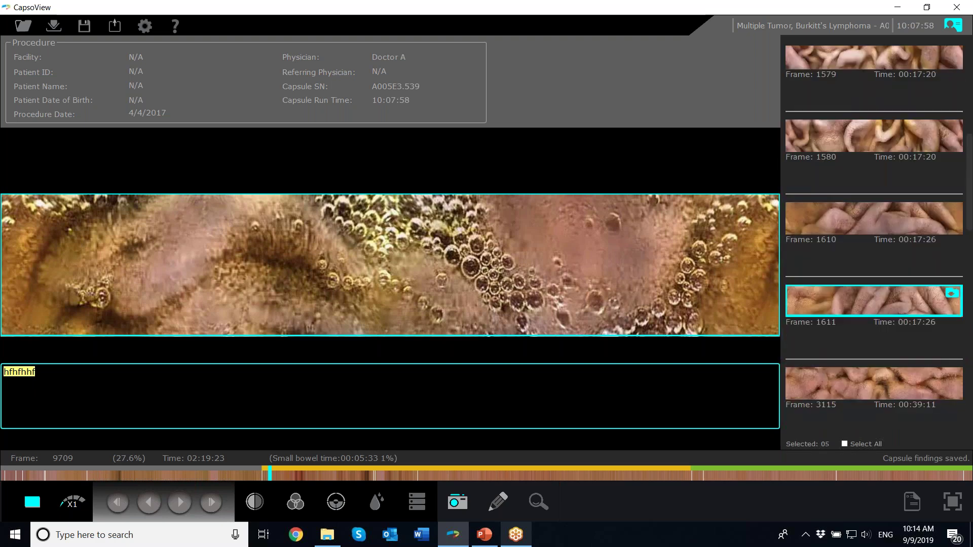
left_click(934, 129)
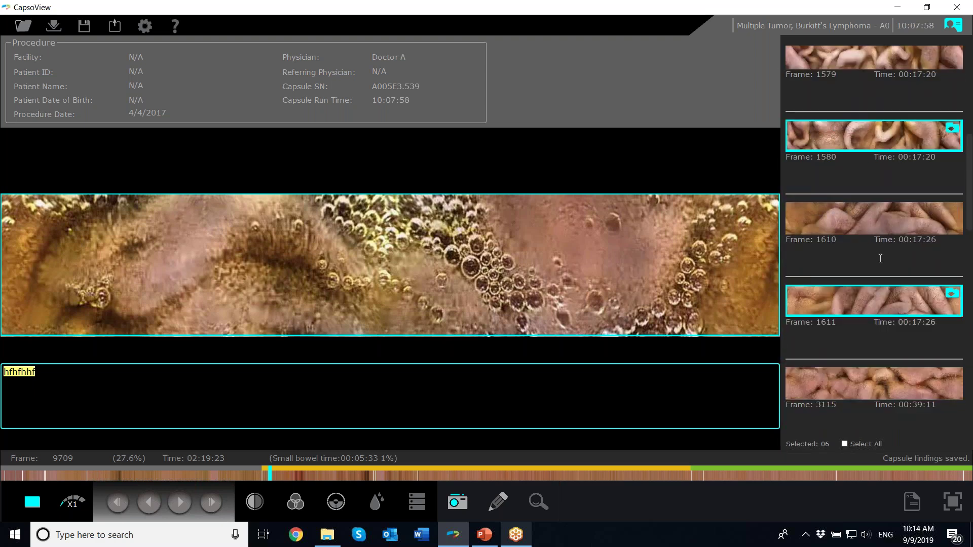
scroll(874, 228, "down", 5)
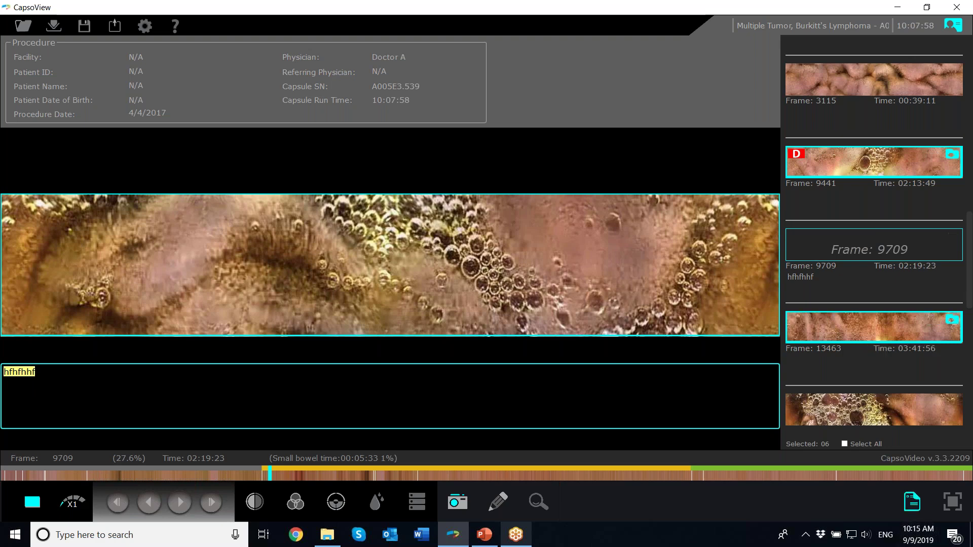
Open the report page, highlight its recommendations text for review, and leave the report page.
left_click(912, 501)
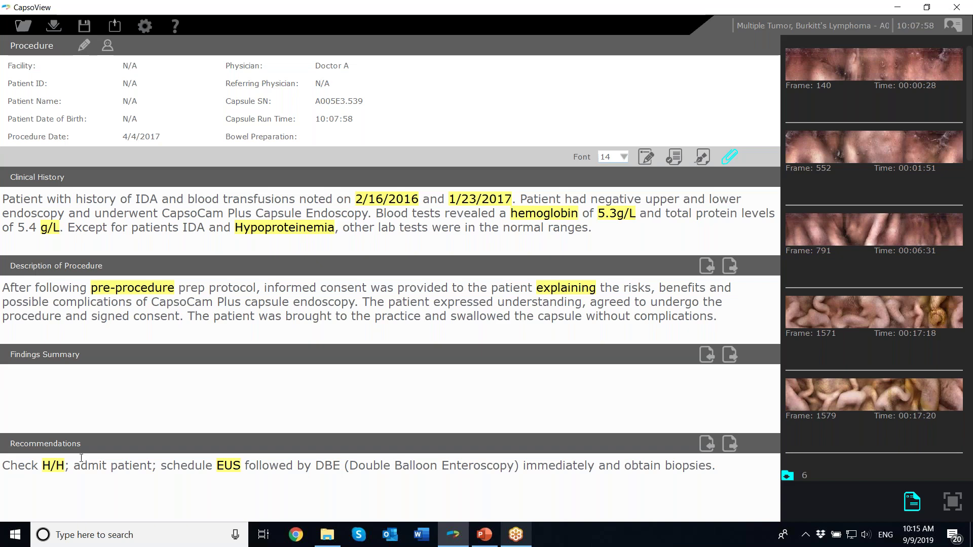
left_click_drag(4, 465, 305, 480)
left_click(461, 481)
left_click(912, 501)
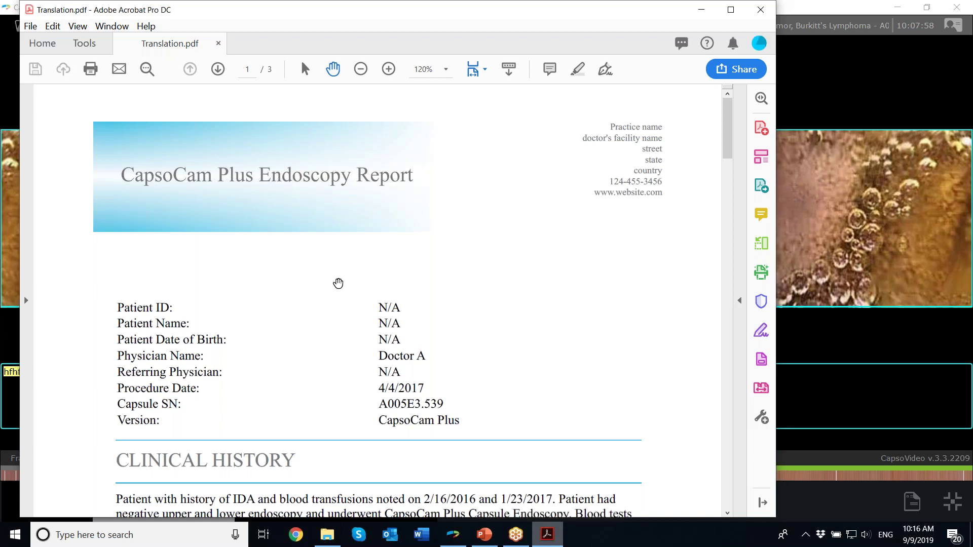
Review the clinical history and patient data in the PDF endoscopy report and minimise its window.
scroll(388, 331, "down", 1)
scroll(388, 331, "down", 10)
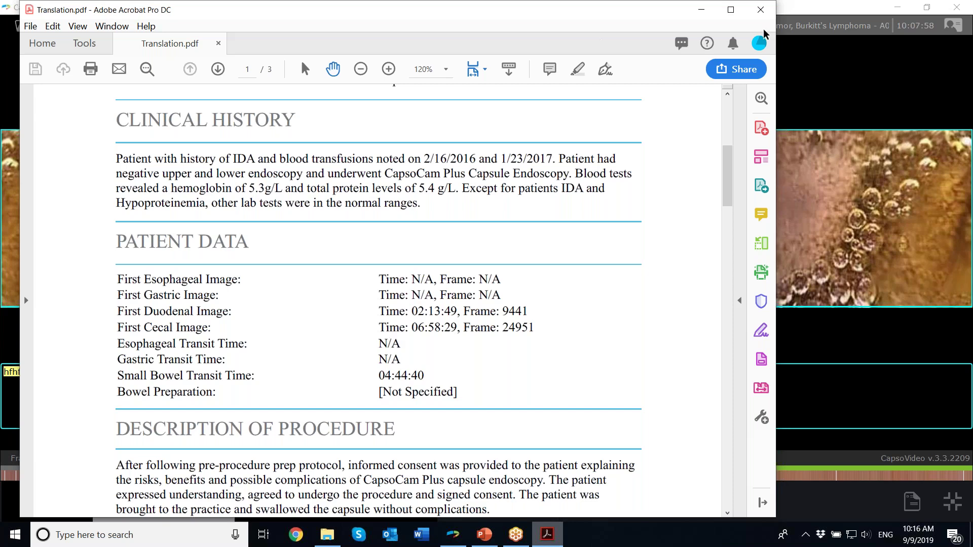
left_click(701, 10)
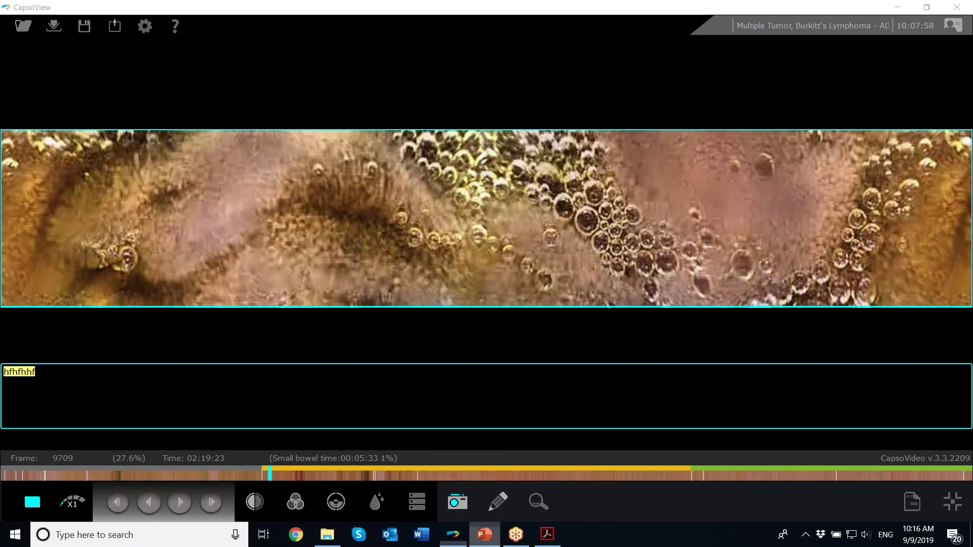
Switch to the PowerPoint training deck and show the CapsoView IT Setup Configuration slide.
left_click(484, 535)
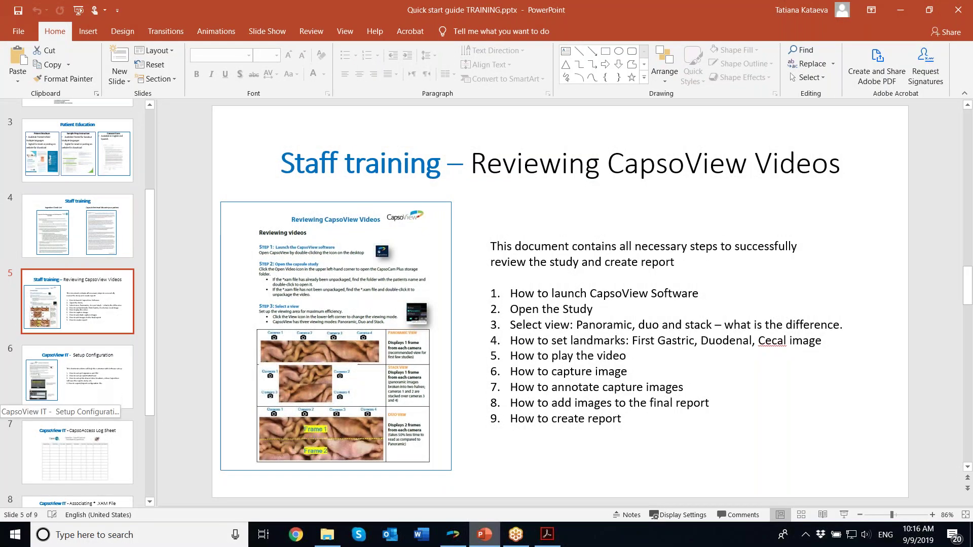
left_click(76, 380)
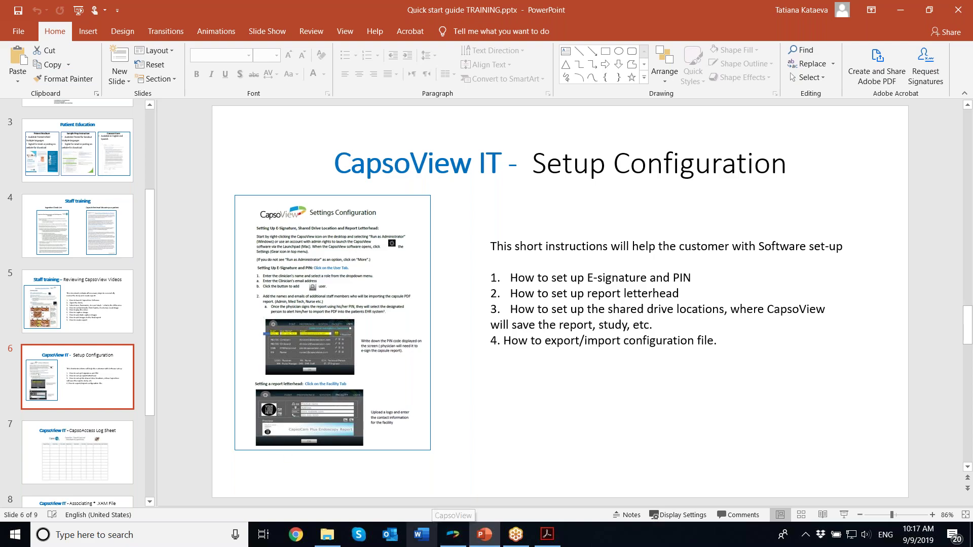
Switch back to CapsoView, open its settings and look through the language, font and preference options.
left_click(453, 535)
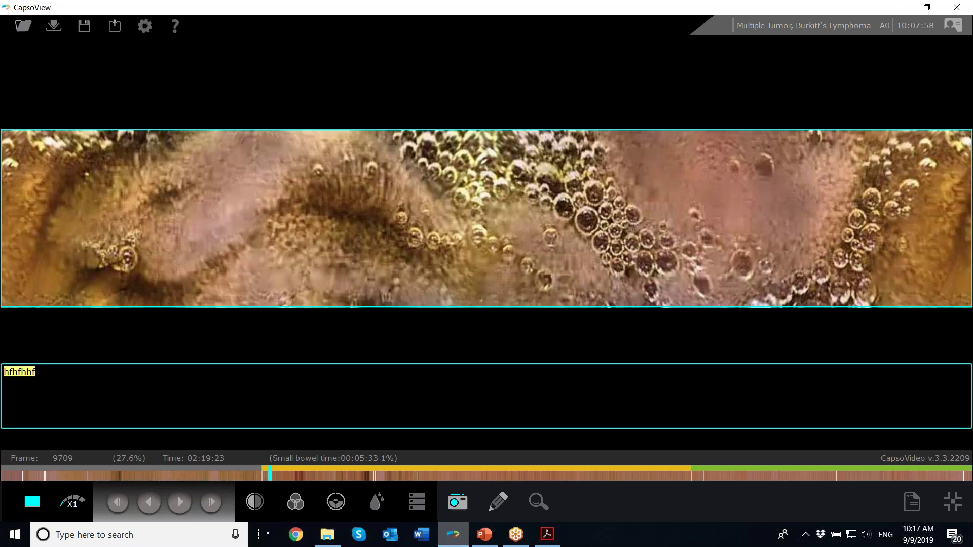
left_click(145, 26)
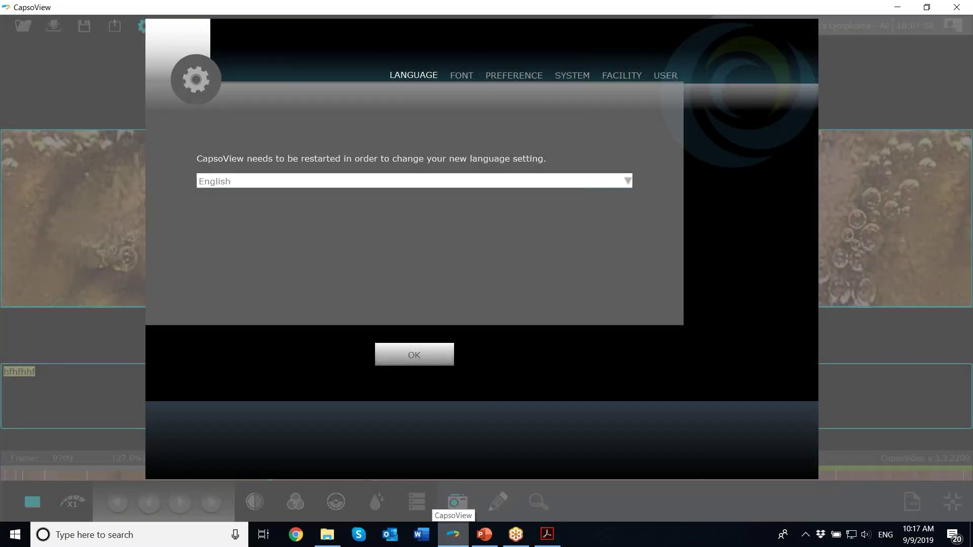
left_click(462, 75)
left_click(413, 75)
left_click(462, 76)
left_click(514, 76)
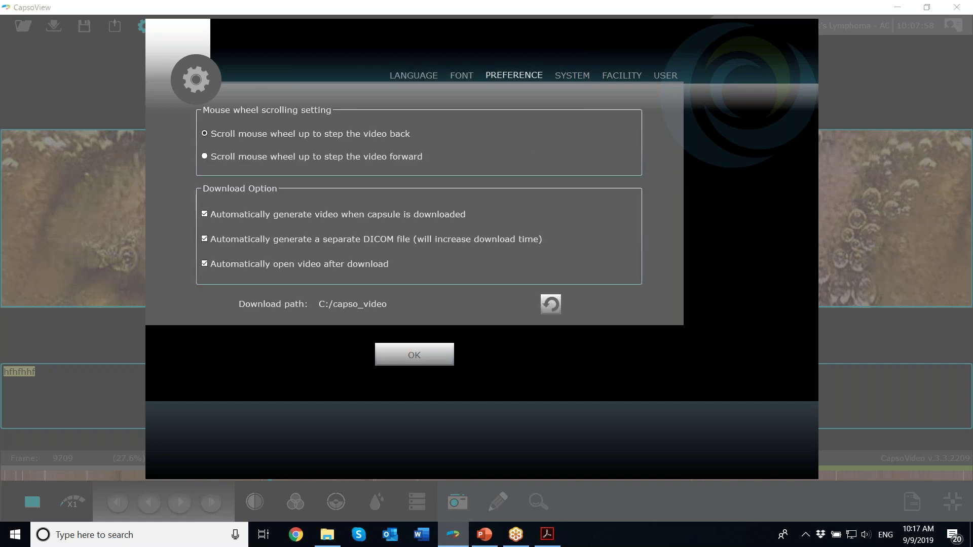
left_click(413, 76)
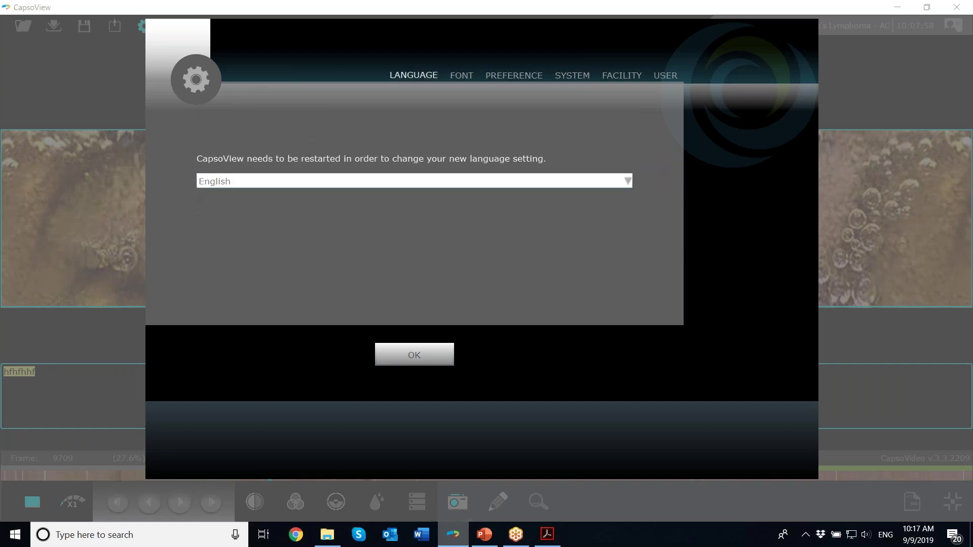
left_click(462, 75)
left_click(513, 76)
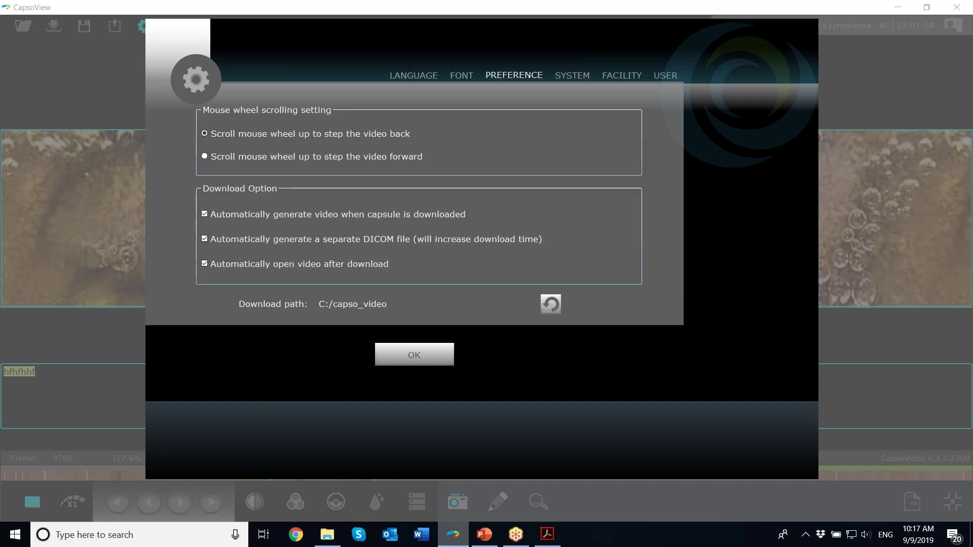
Look through the system, facility and user settings and return to the default system paths.
left_click(572, 76)
left_click(622, 75)
left_click(666, 75)
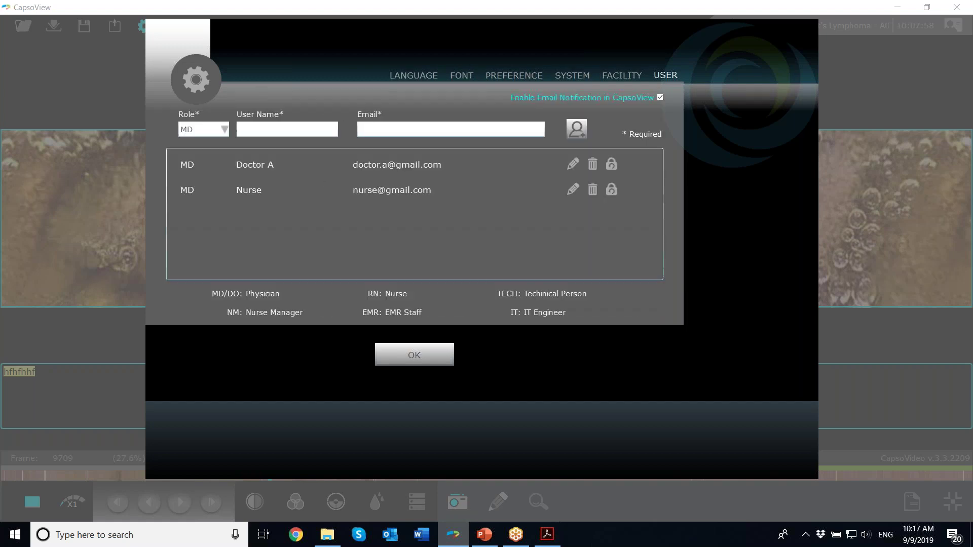
left_click(572, 75)
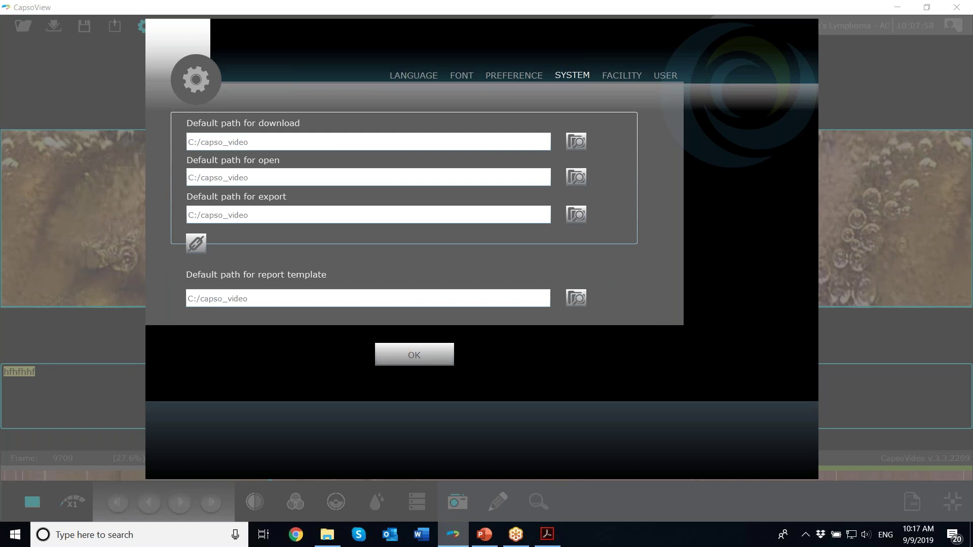
Show the option for running CapsoView as administrator and return to the settings window.
right_click(452, 534)
right_click(418, 463)
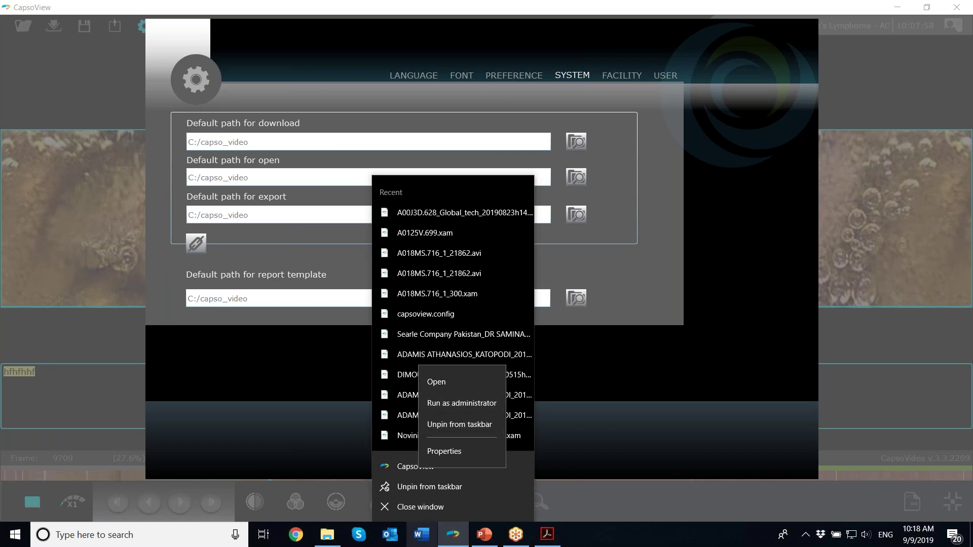
left_click(665, 75)
left_click(665, 76)
Look over the facility settings and system paths, and bring up the list of registered users.
left_click(622, 76)
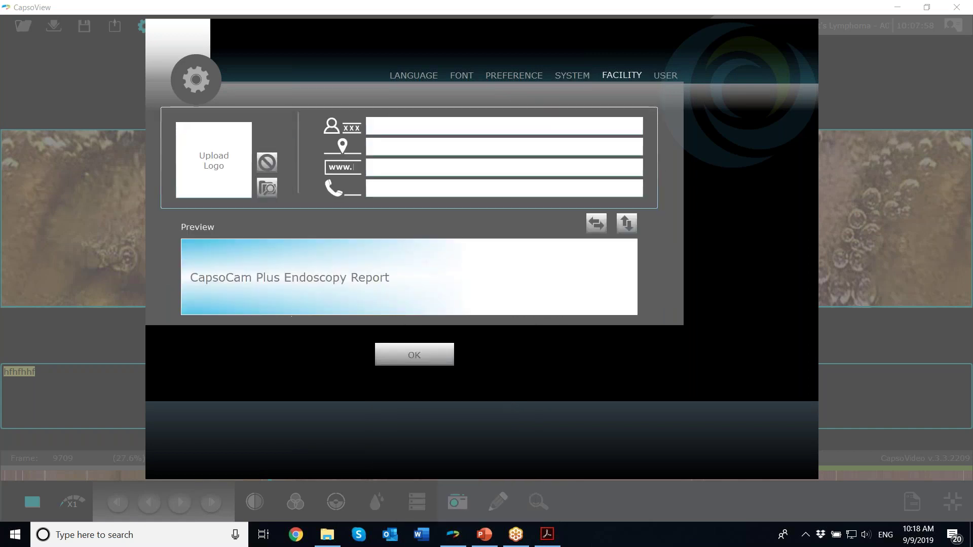
left_click(572, 75)
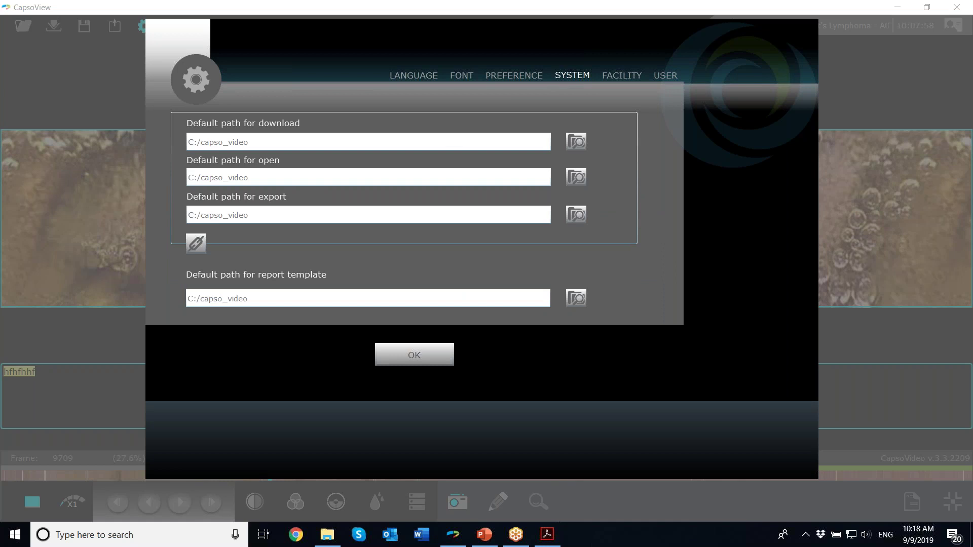
left_click(622, 75)
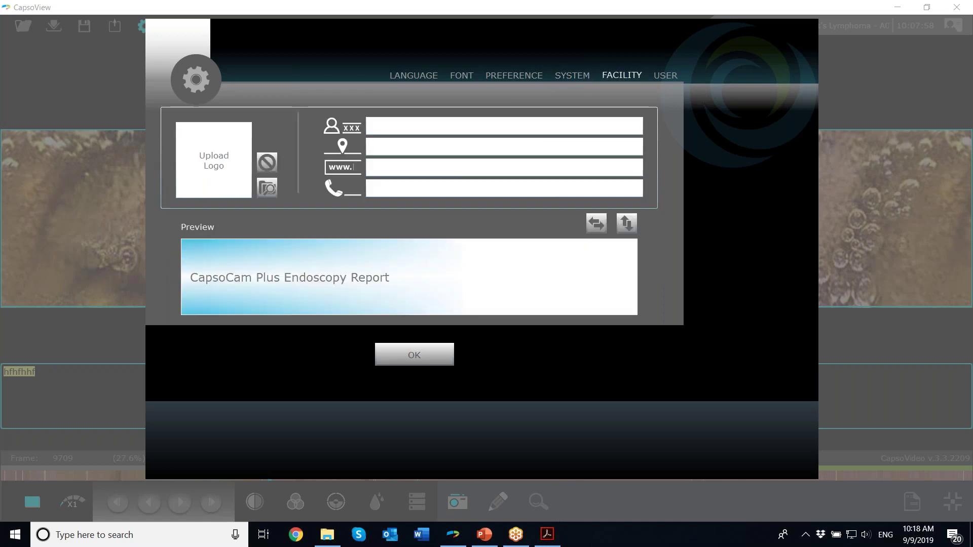
left_click(665, 76)
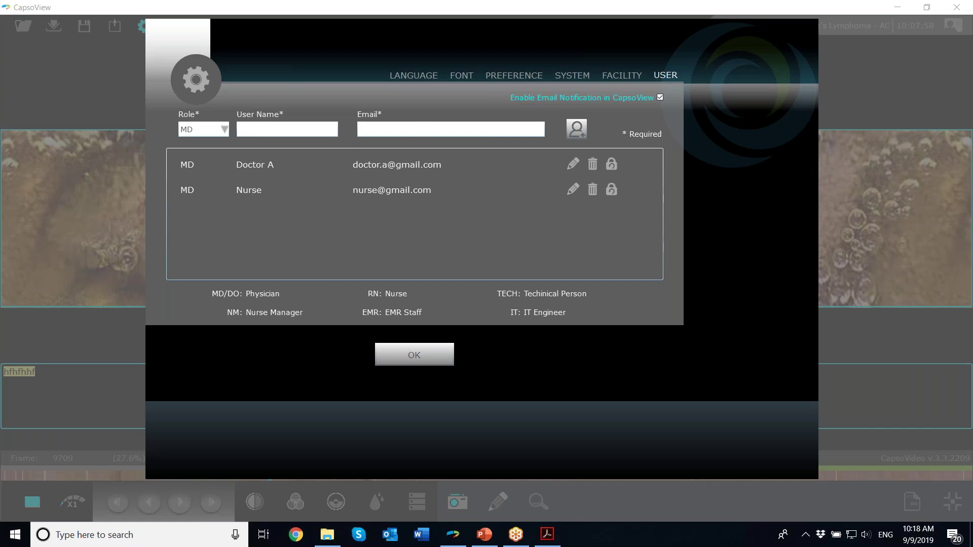
Reset the PIN of the first physician in the user list and acknowledge the newly generated PIN.
left_click(368, 132)
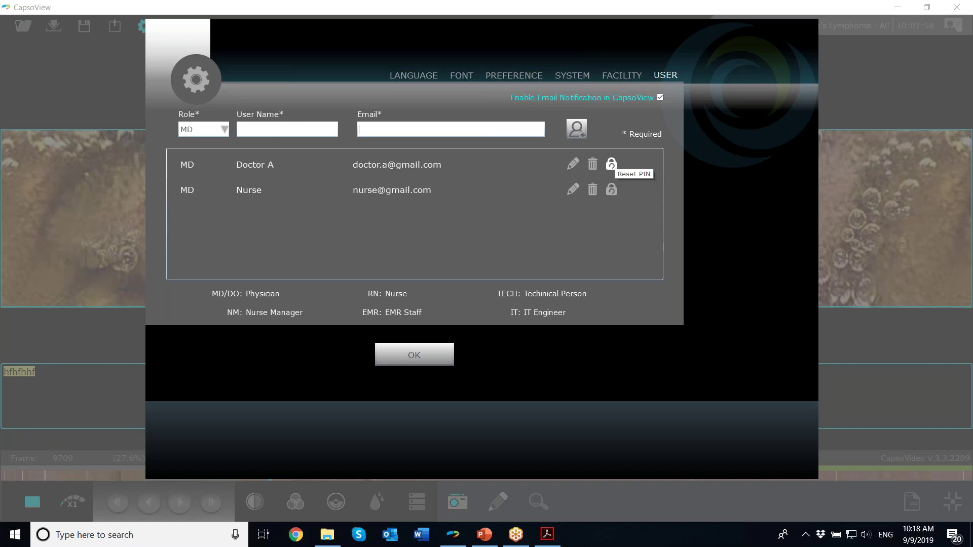
left_click(611, 163)
left_click(392, 318)
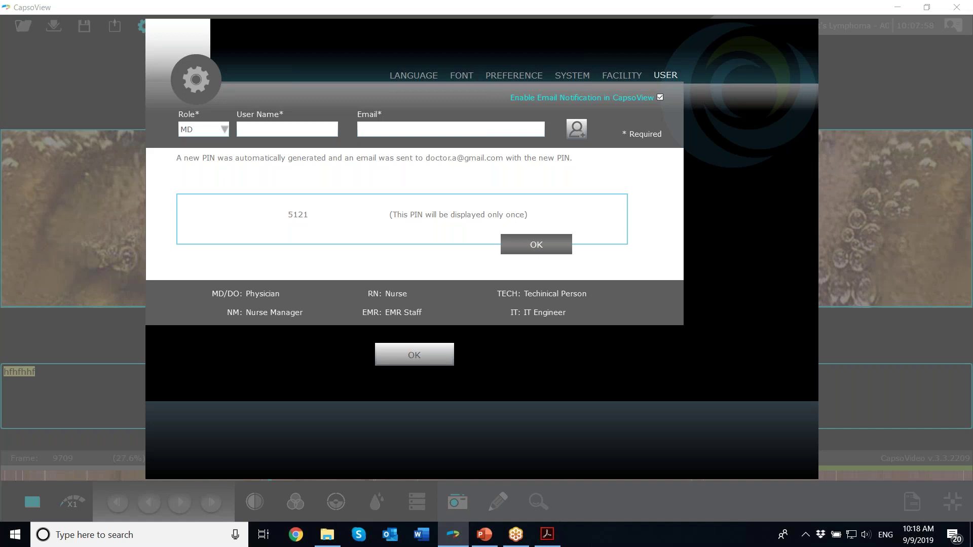
left_click(536, 245)
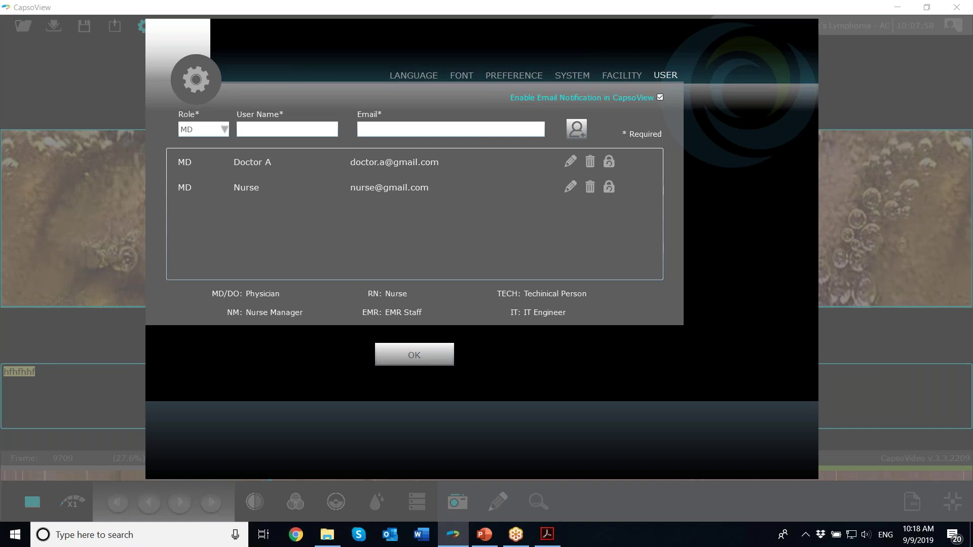
Upload the Desktop image "Quick start guide.png" as the logo in the facility settings.
left_click(621, 76)
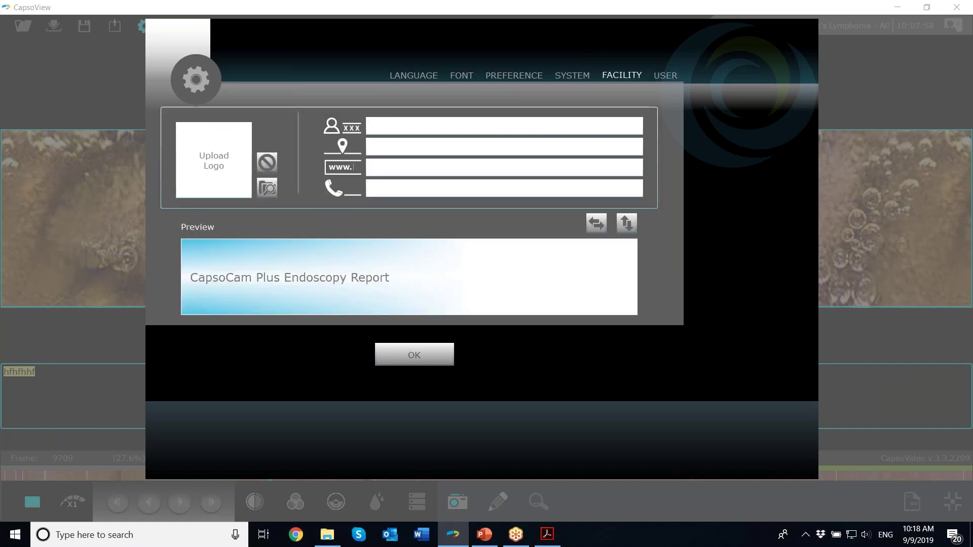
left_click(418, 130)
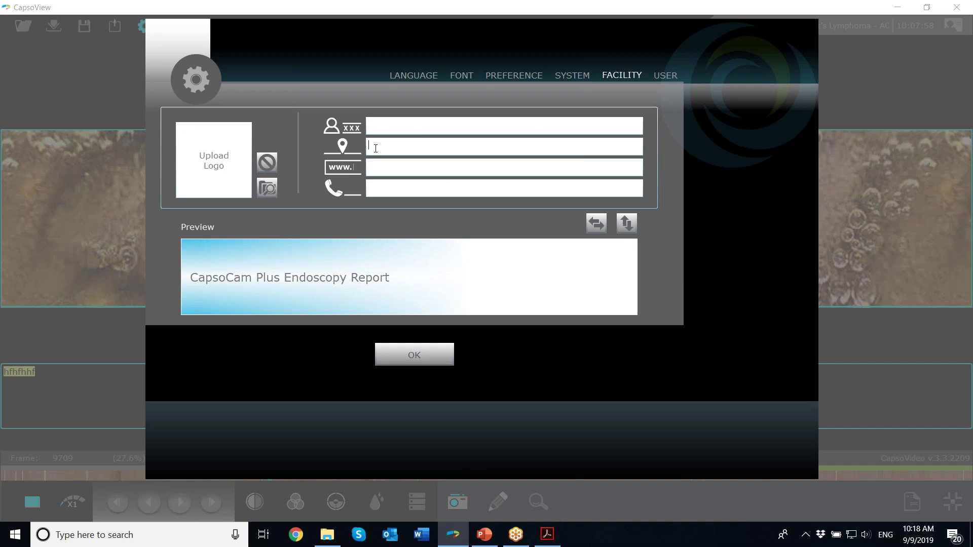
left_click(371, 170)
left_click(266, 188)
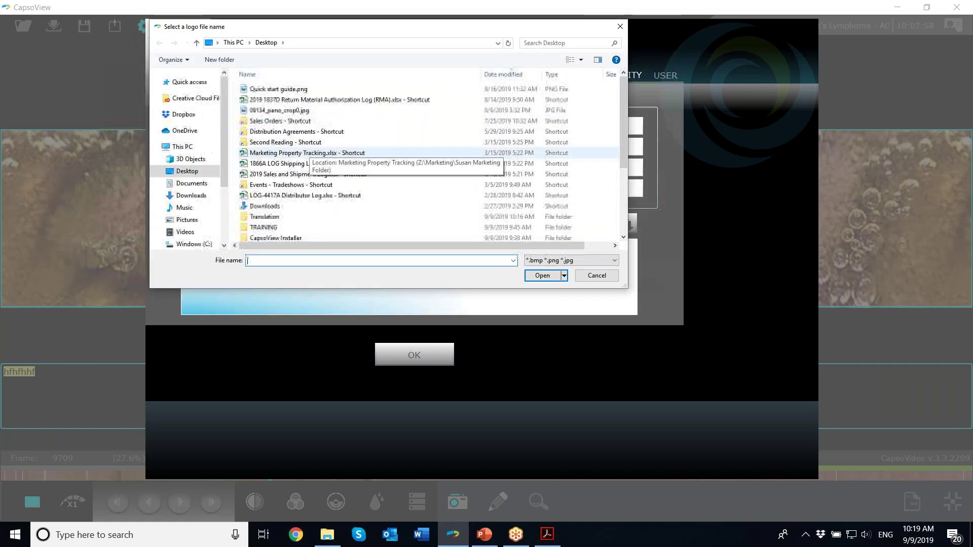
double_click(278, 89)
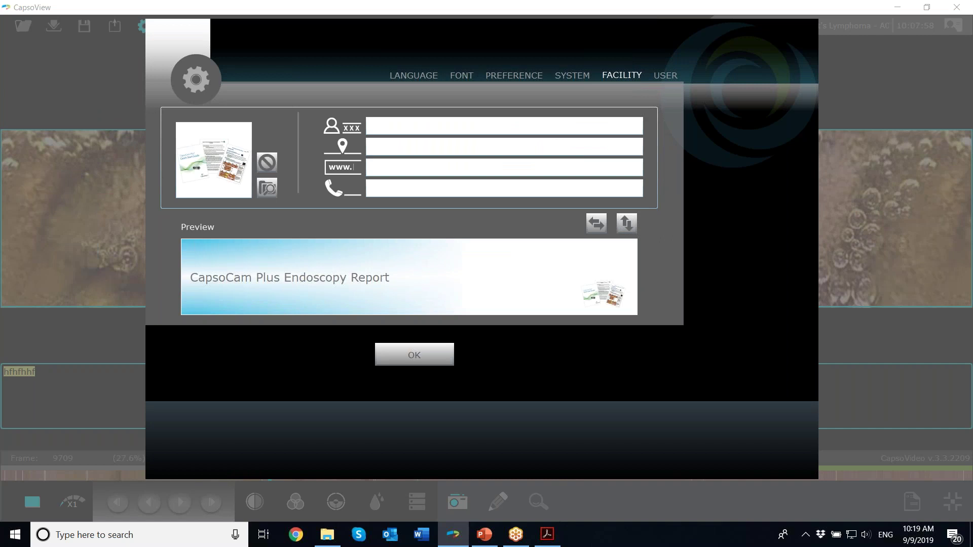
Try the report header's horizontal and vertical layout swaps, leaving the logo in the header's upper-left corner.
left_click(626, 223)
left_click(597, 223)
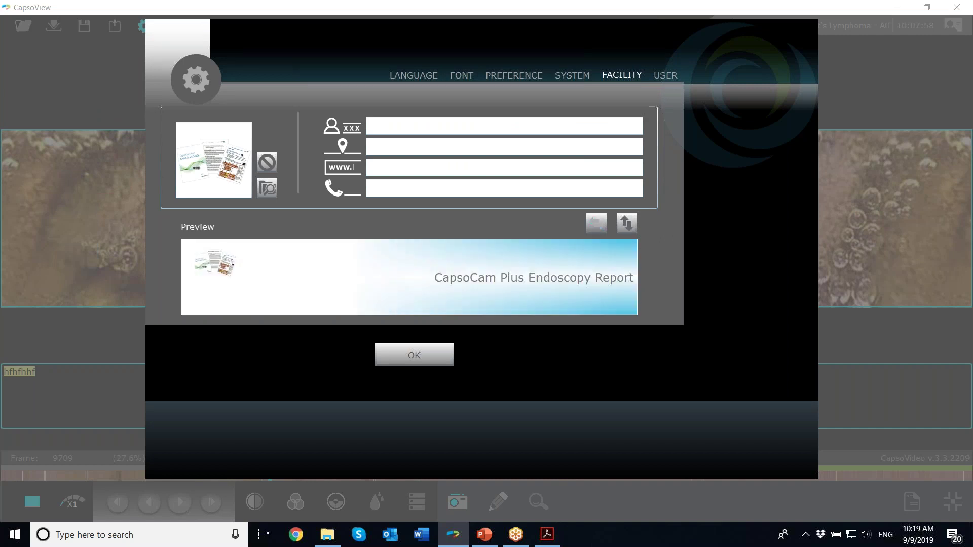
left_click(596, 223)
left_click(627, 223)
left_click(627, 223)
left_click(596, 223)
Fill in the facility's name, street address, CapsoVision website and phone number.
type("Doctor A")
left_click(429, 147)
type("1234 Ste")
key("BackSpace")
type("reet name")
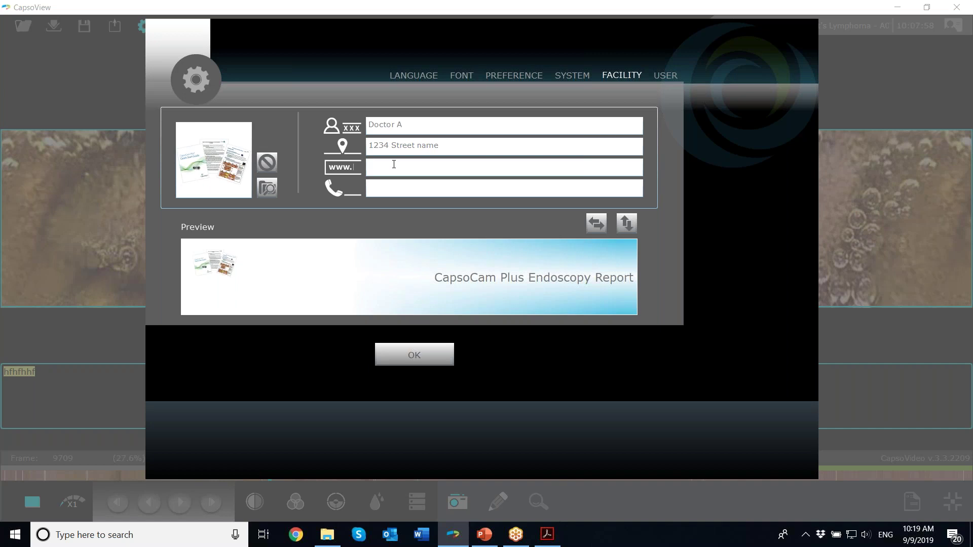
type("www.capsovisio,")
key("BackSpace")
type("m.com")
type("5555555555")
Browse the Desktop and Videos folders as possible default download paths in the system settings, and cancel the folder selection.
left_click(572, 76)
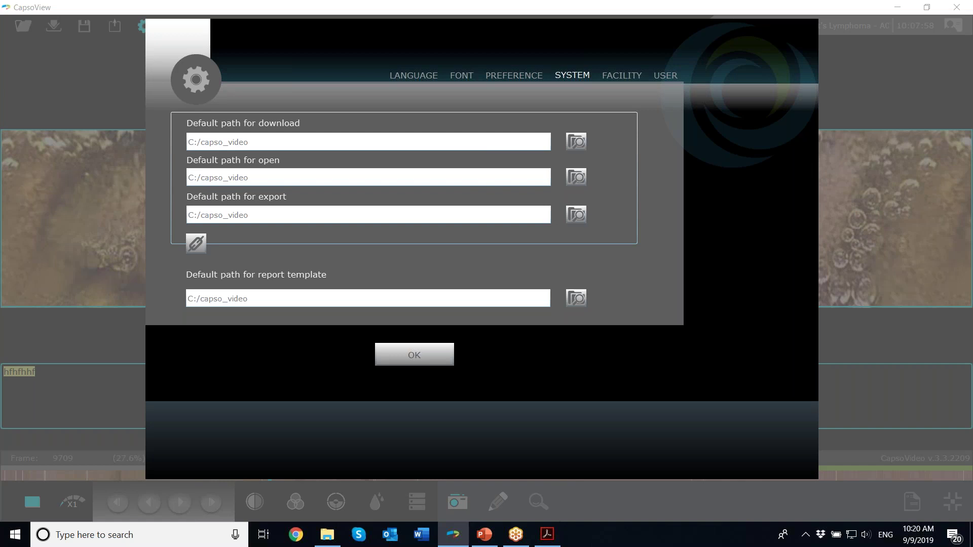
triple_click(282, 142)
left_click(576, 141)
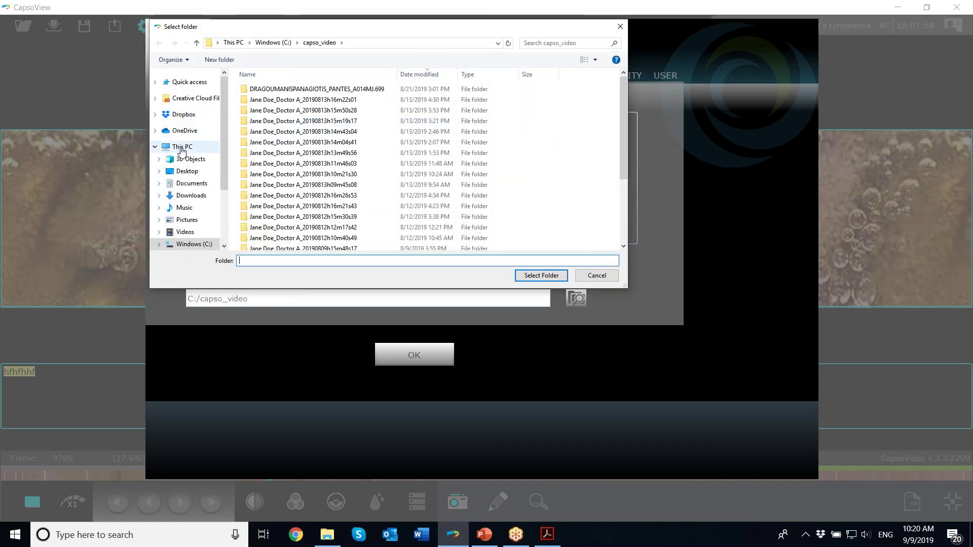
left_click(184, 173)
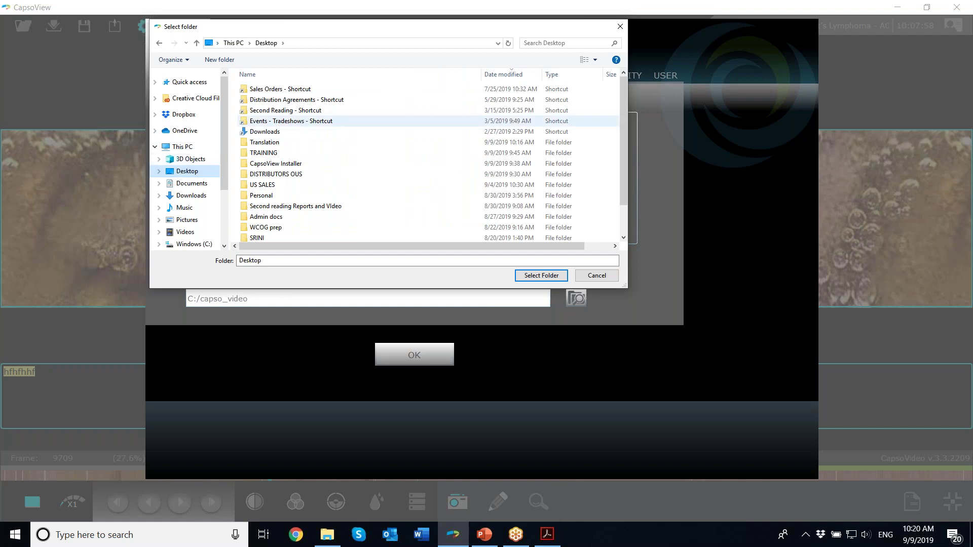
scroll(395, 152, "down", 1)
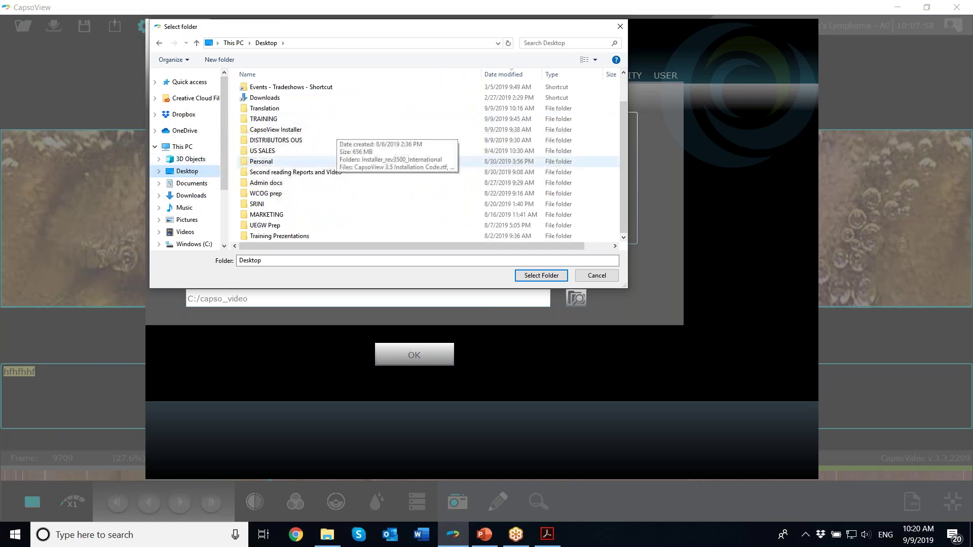
left_click(185, 232)
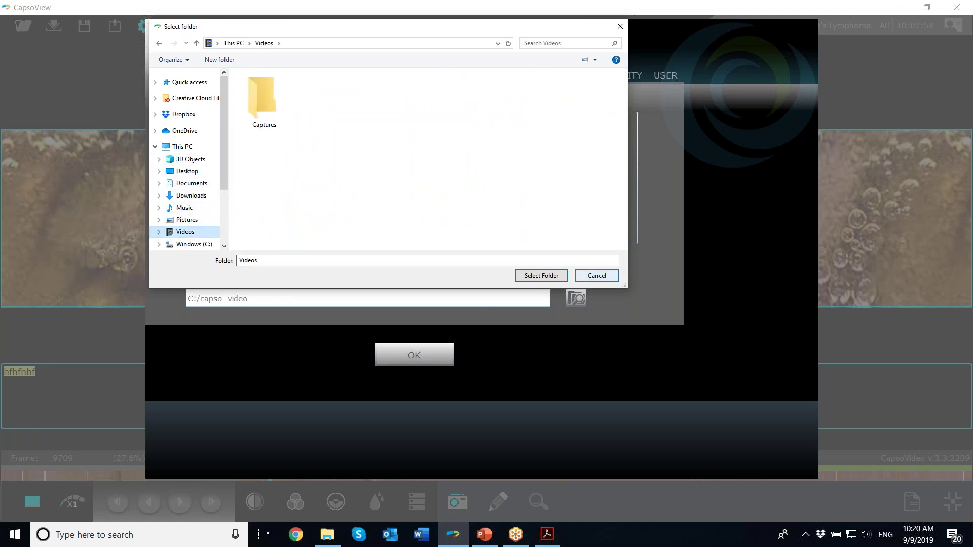
left_click(597, 275)
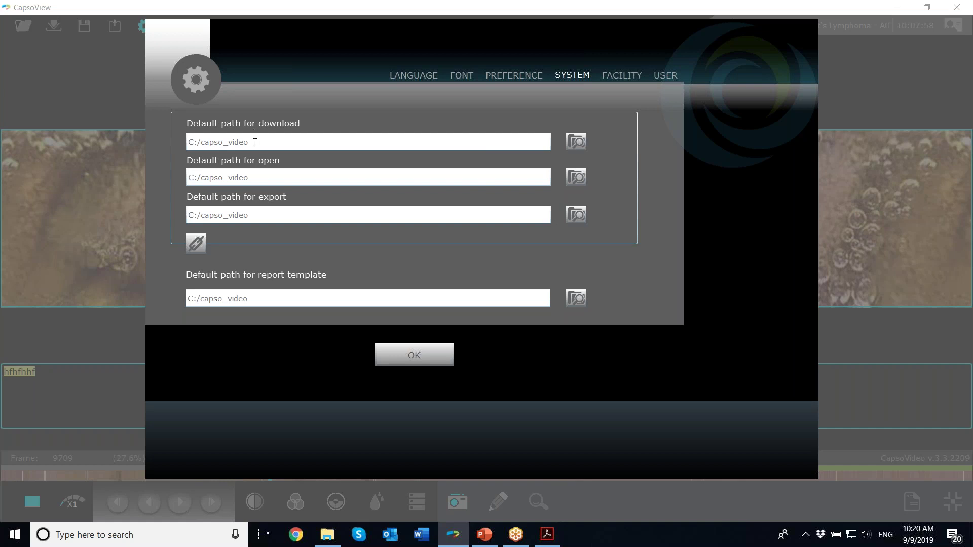
Review the default paths for download, open and export one after another.
left_click_drag(256, 142, 183, 145)
left_click_drag(262, 181, 188, 183)
left_click_drag(261, 213, 177, 213)
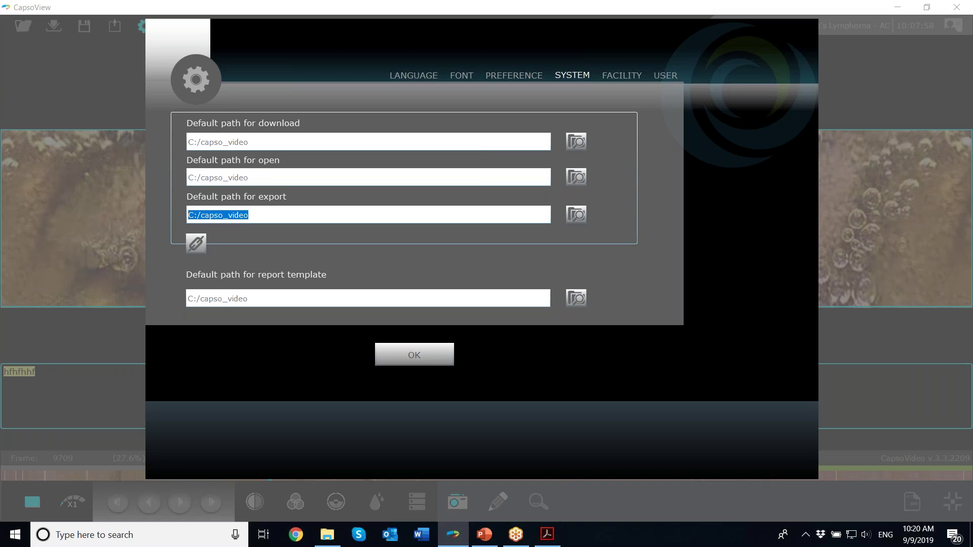
Go through the facility, user, language, font, preference and system settings once more and accept the configuration.
left_click(621, 75)
left_click(665, 76)
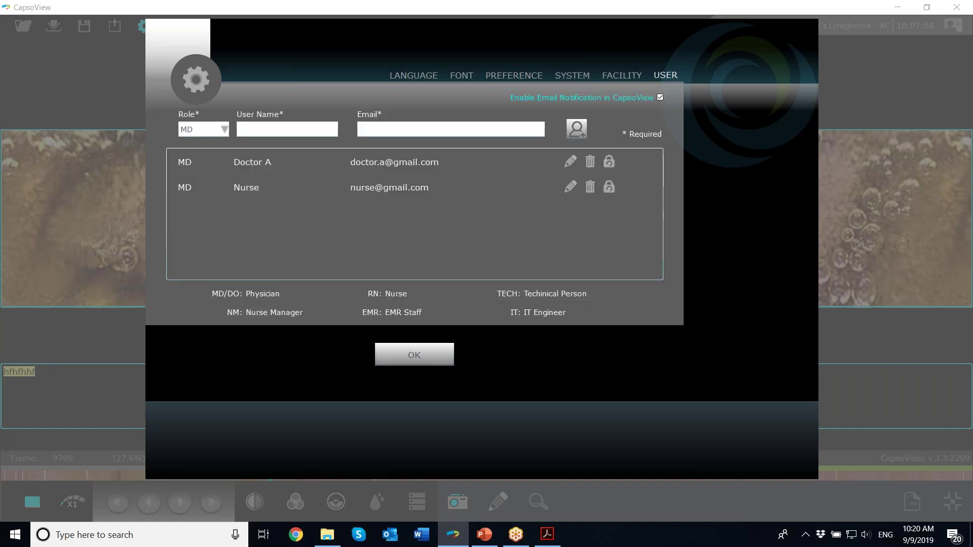
left_click(413, 76)
left_click(461, 75)
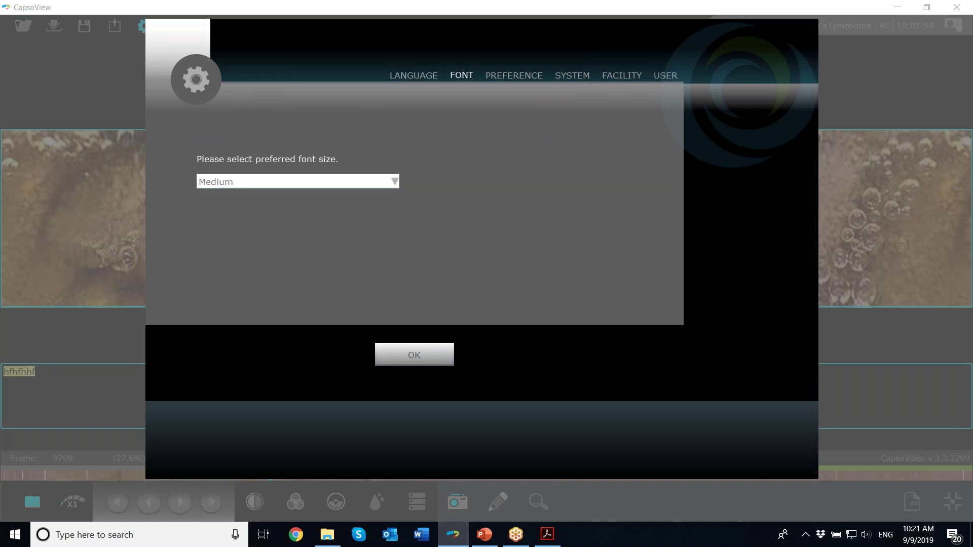
left_click(514, 76)
left_click(572, 75)
left_click(622, 76)
left_click(665, 76)
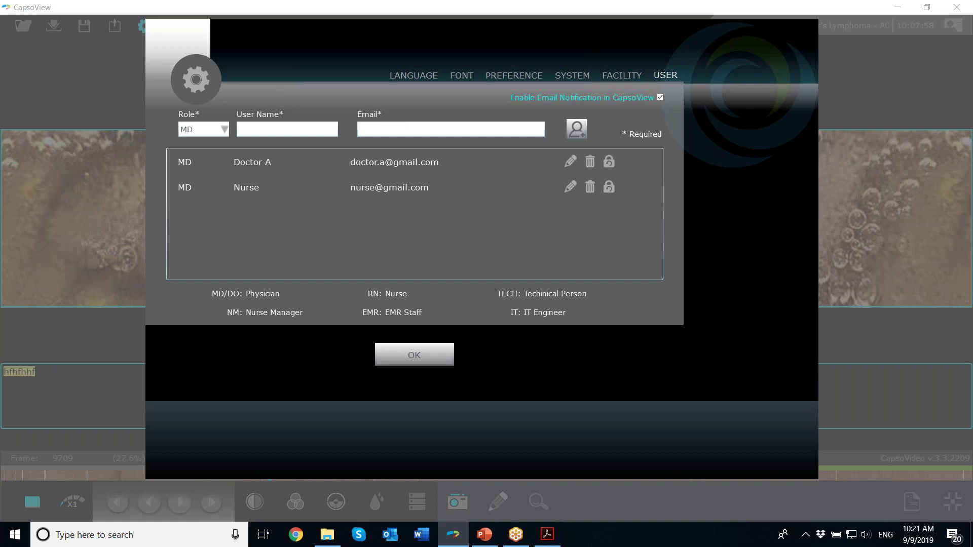
left_click(415, 355)
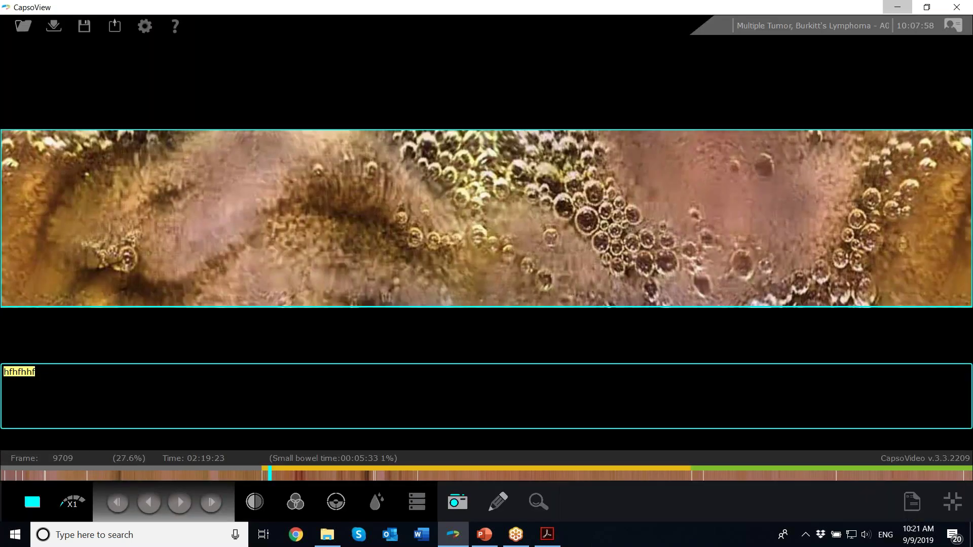
Minimise CapsoView and show the CapsoAccess Log Sheet slide in the PowerPoint training deck.
left_click(897, 8)
left_click(76, 451)
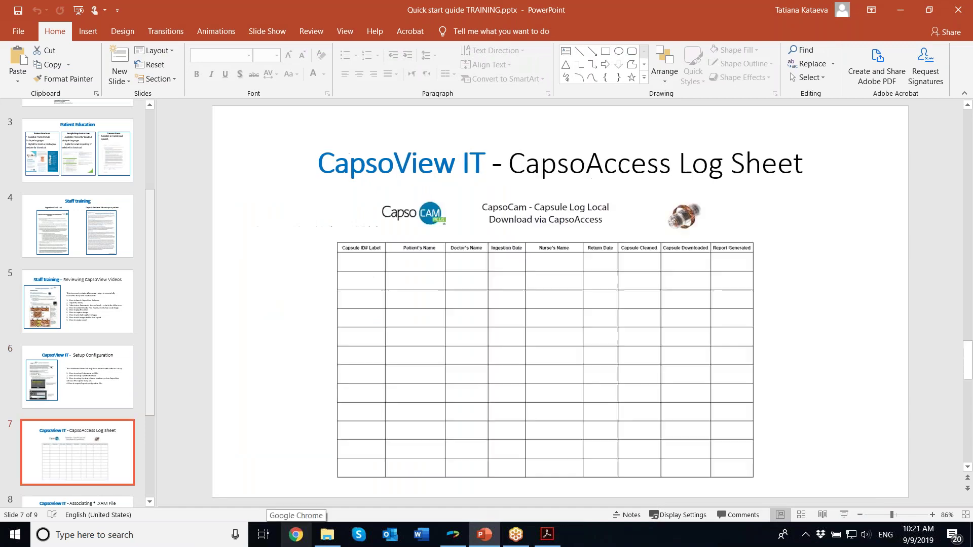